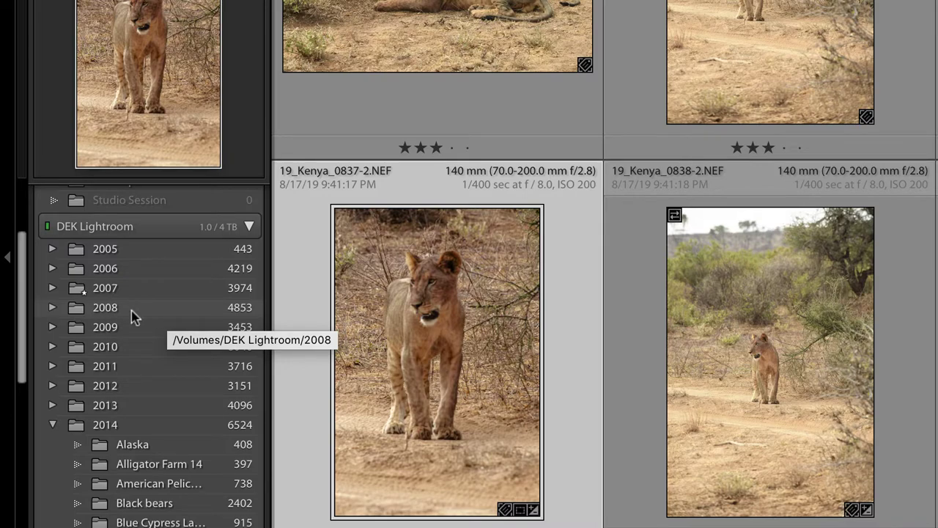
scroll(164, 413, "down", 5)
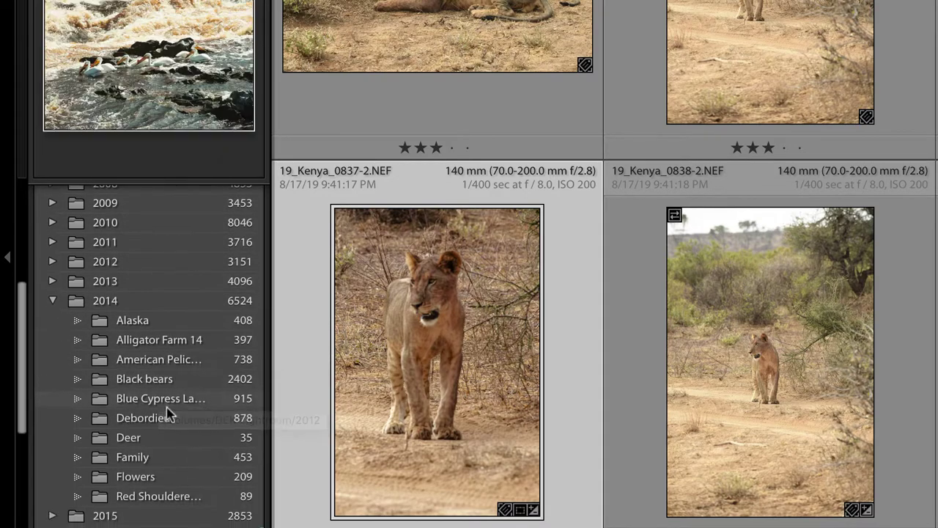
scroll(167, 414, "down", 2)
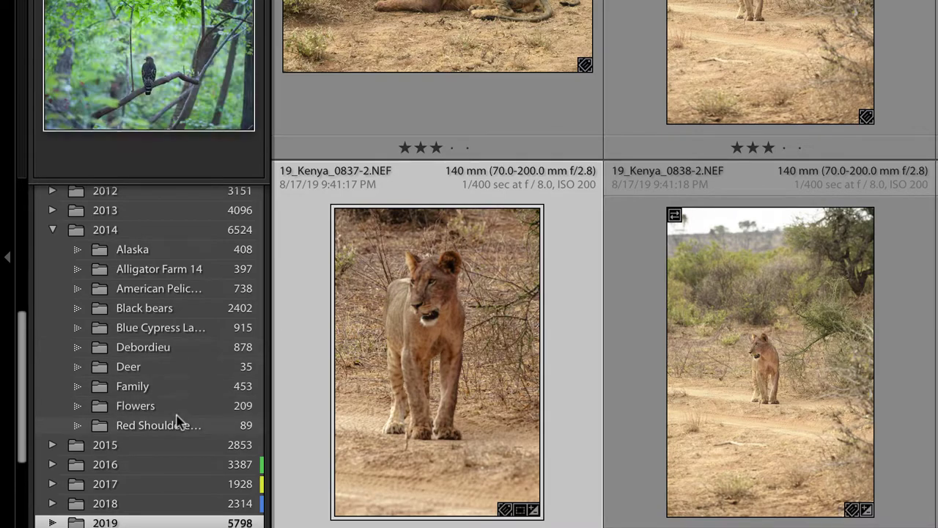
scroll(180, 421, "down", 1)
scroll(179, 420, "up", 5)
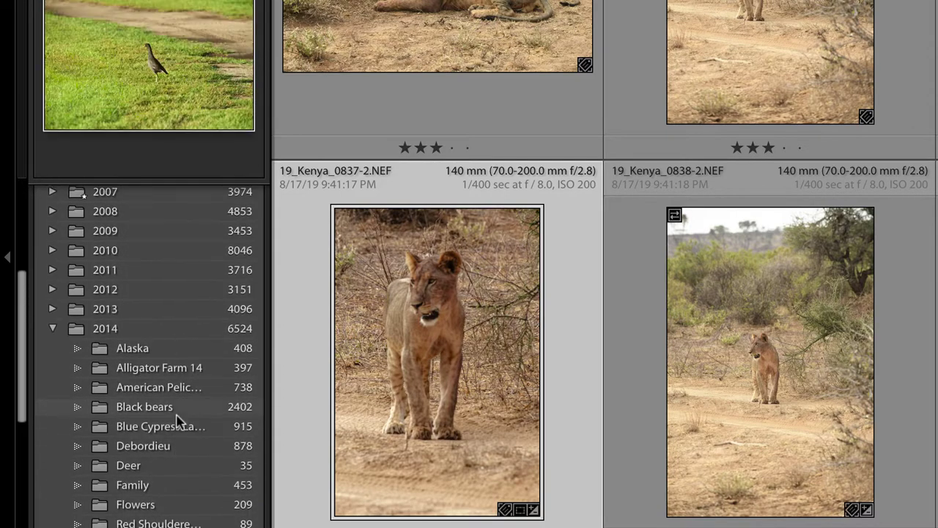
scroll(180, 421, "up", 4)
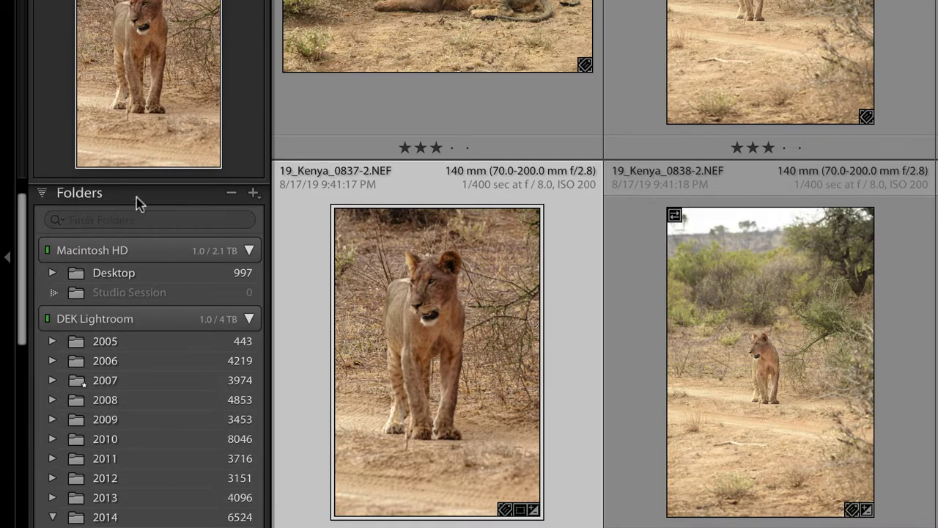
Step: Create a new folder named 2020 on the DEK Lightroom drive and add it to the catalog's folders
left_click(252, 195)
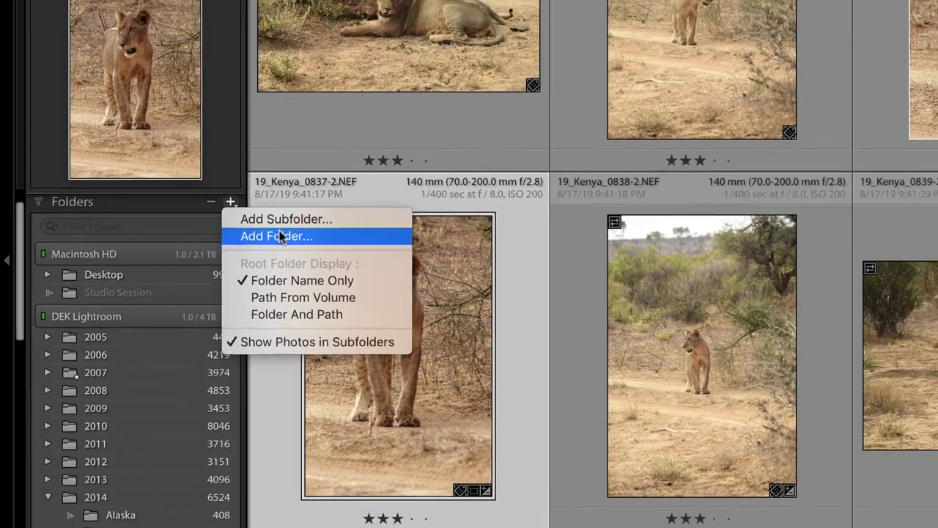
left_click(308, 232)
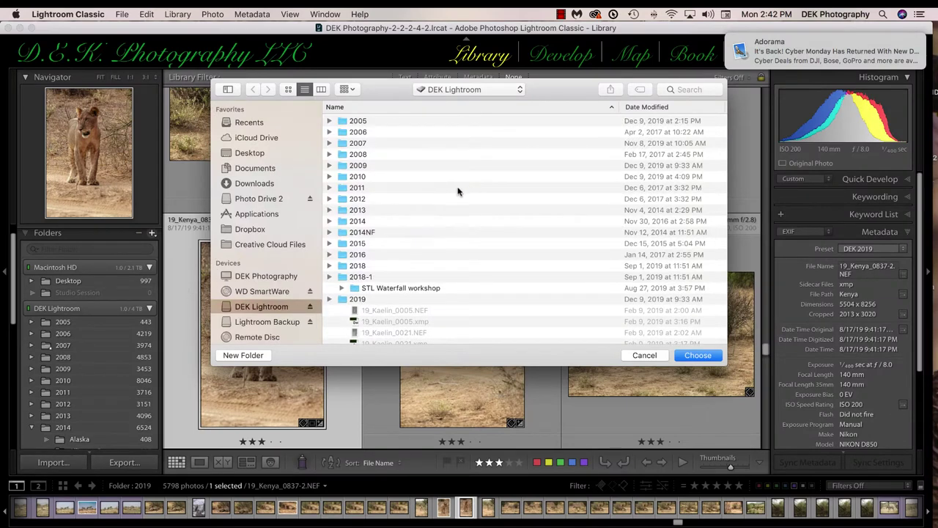
scroll(266, 297, "down", 3)
scroll(266, 298, "down", 3)
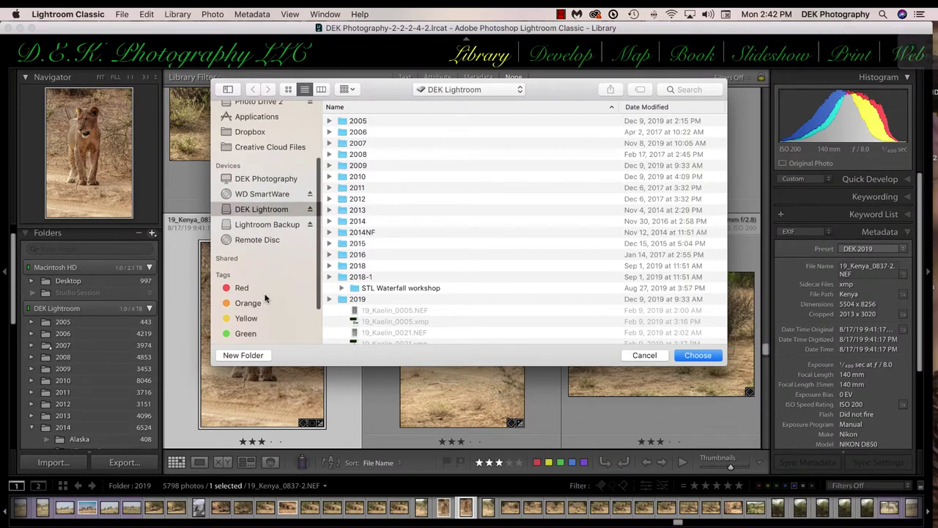
scroll(266, 293, "up", 3)
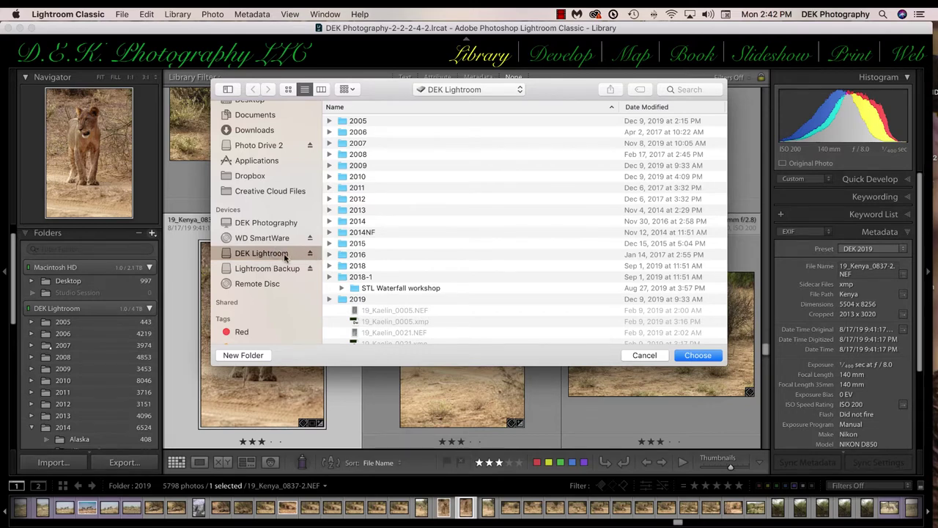
left_click(236, 356)
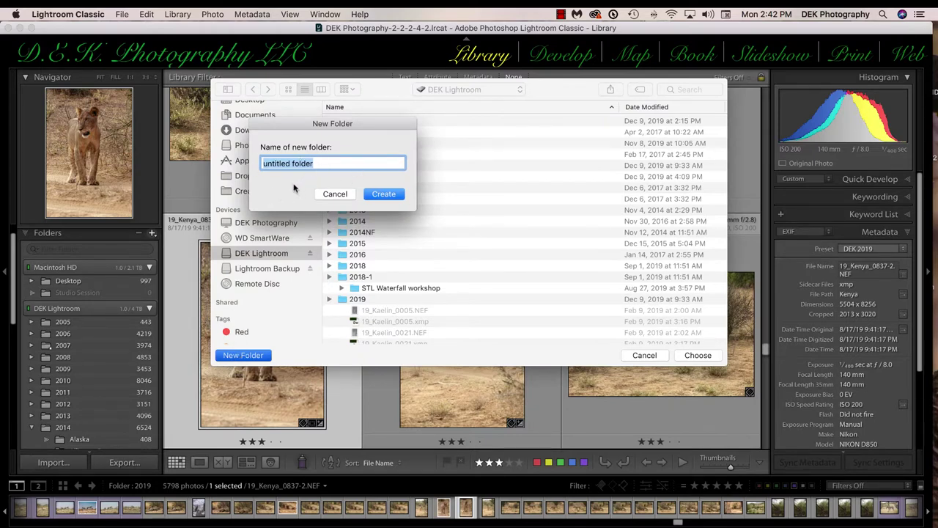
type("2020")
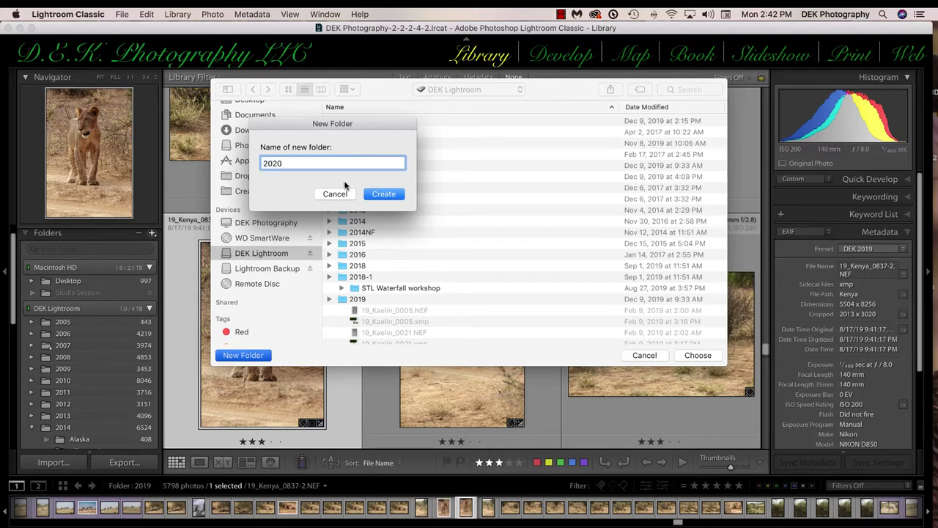
left_click(377, 195)
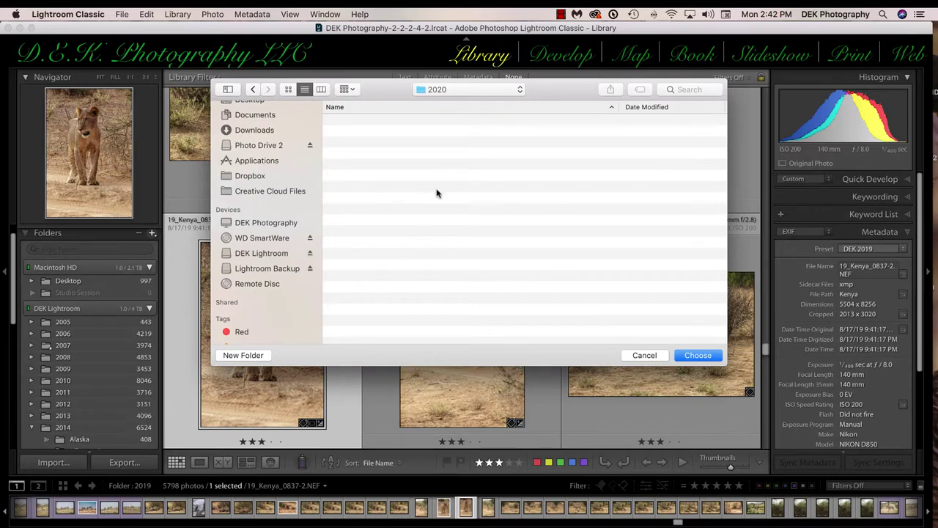
left_click(698, 355)
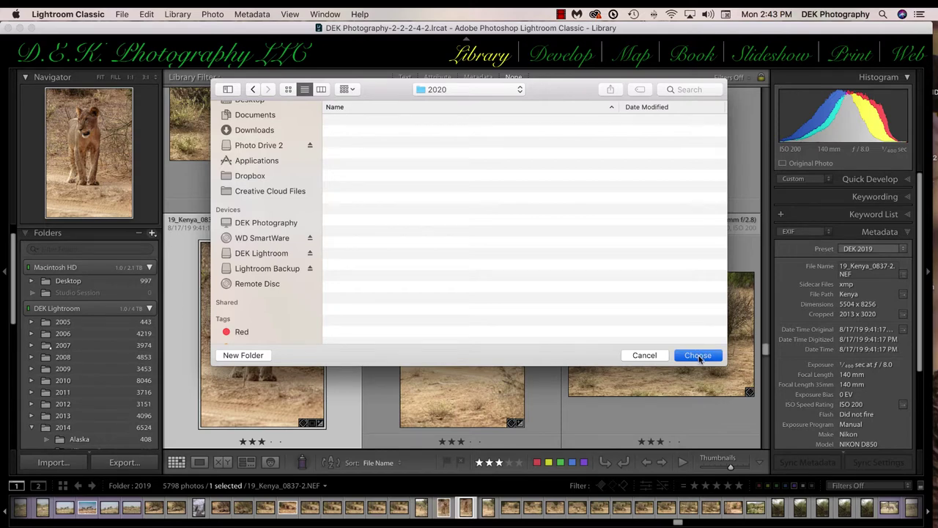
Step: Collapse the 2014 folder in the folder list and bring the new 2020 folder into view
scroll(118, 395, "down", 5)
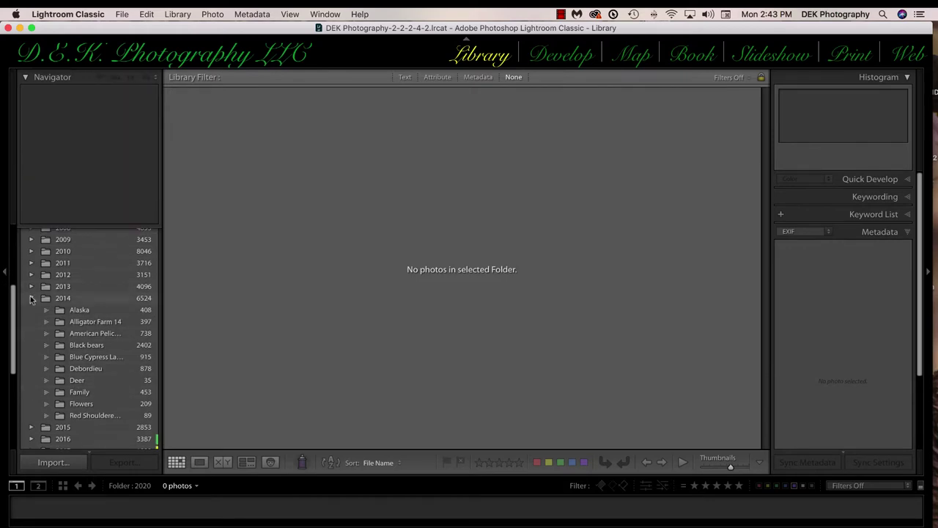
left_click(30, 298)
scroll(70, 322, "down", 3)
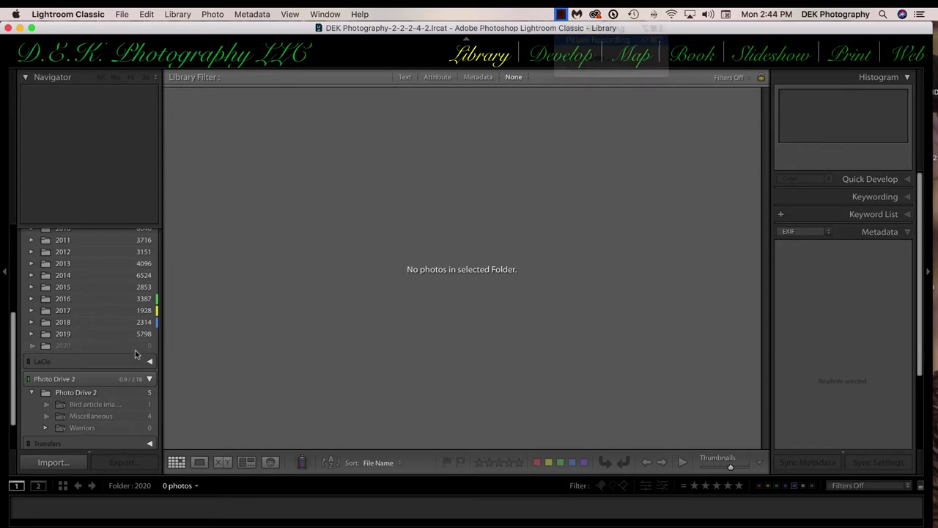
Step: Create a subfolder named White Tail Deer inside the 2020 folder and expand 2020 to show it
right_click(62, 346)
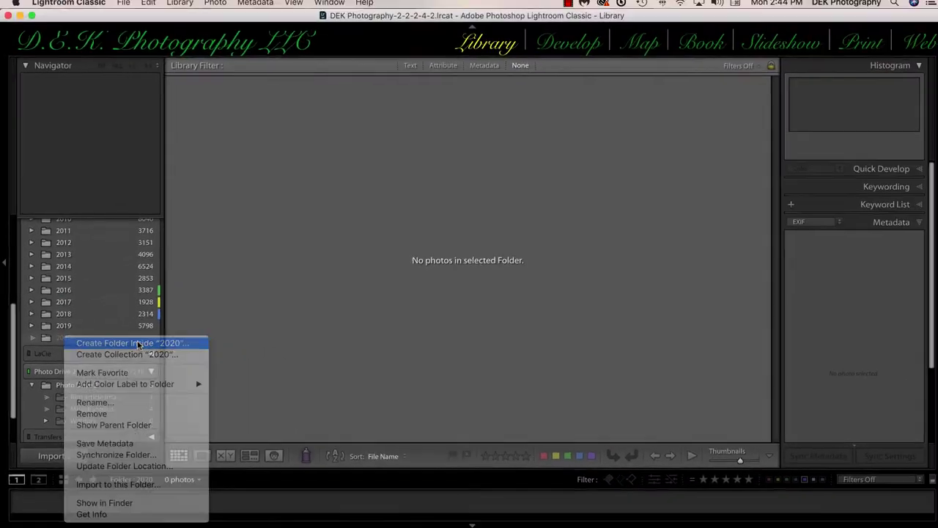
left_click(137, 343)
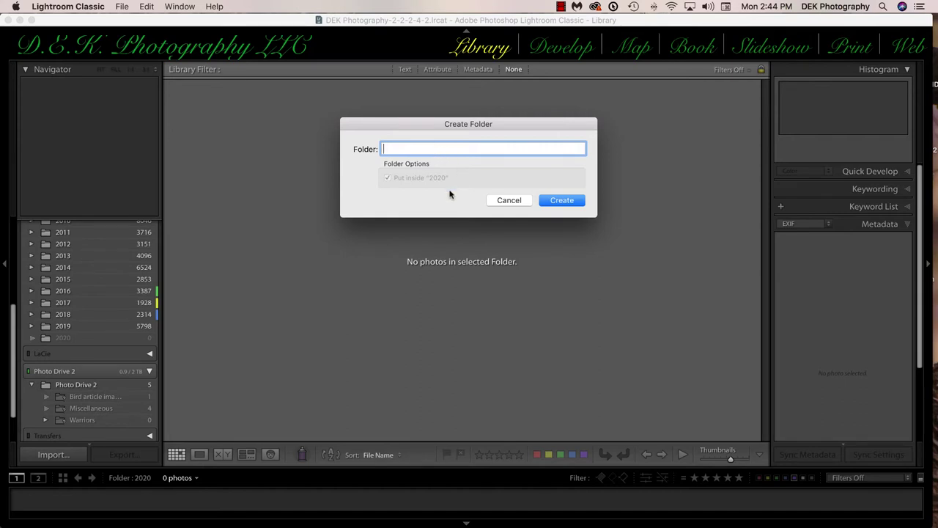
type("White Tail Deer")
left_click(576, 203)
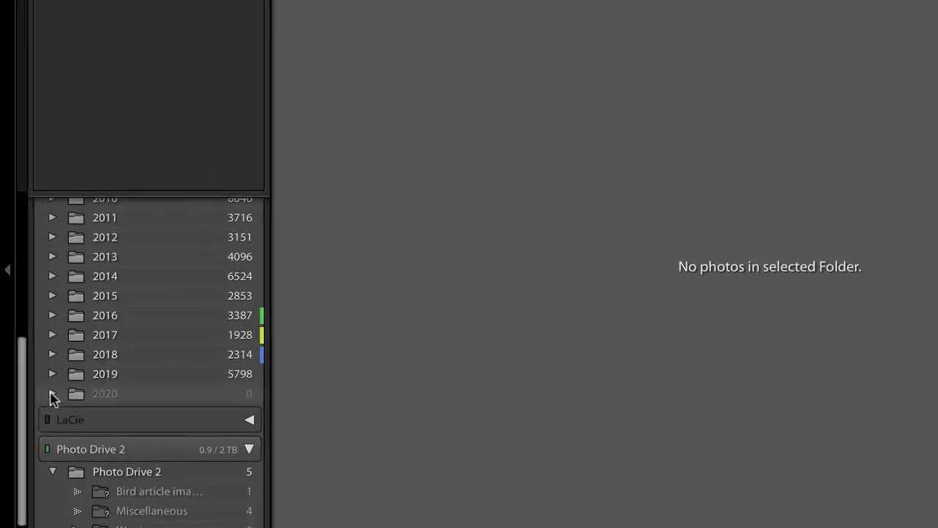
left_click(52, 394)
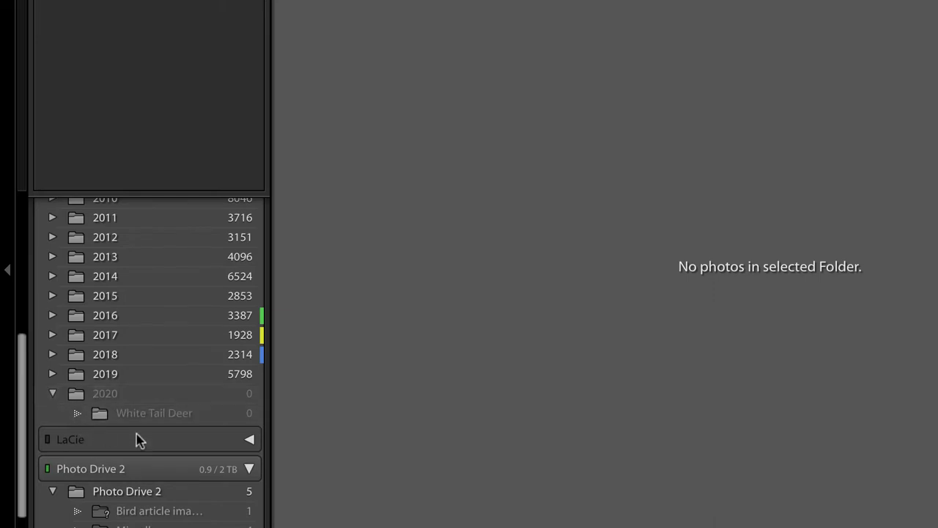
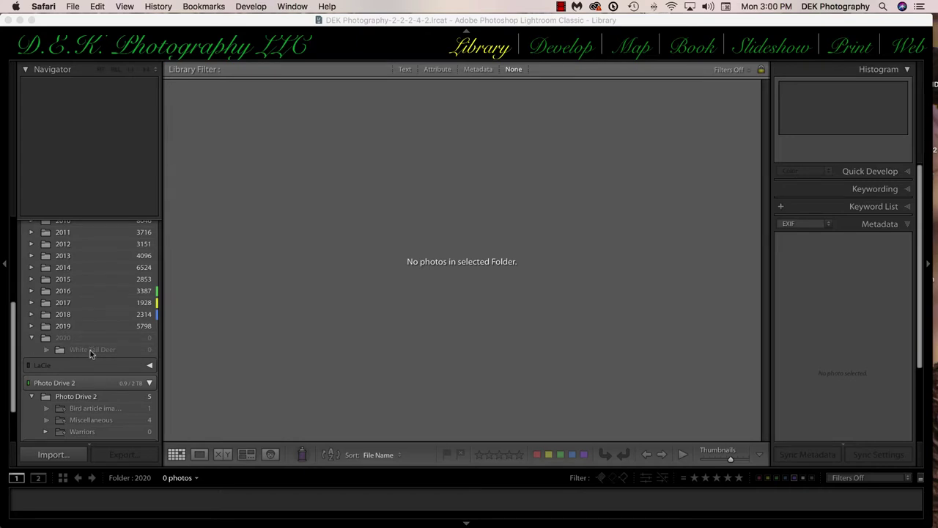
Step: Start a photo import that uses the White Tail Deer folder as its destination
right_click(90, 352)
key("Escape")
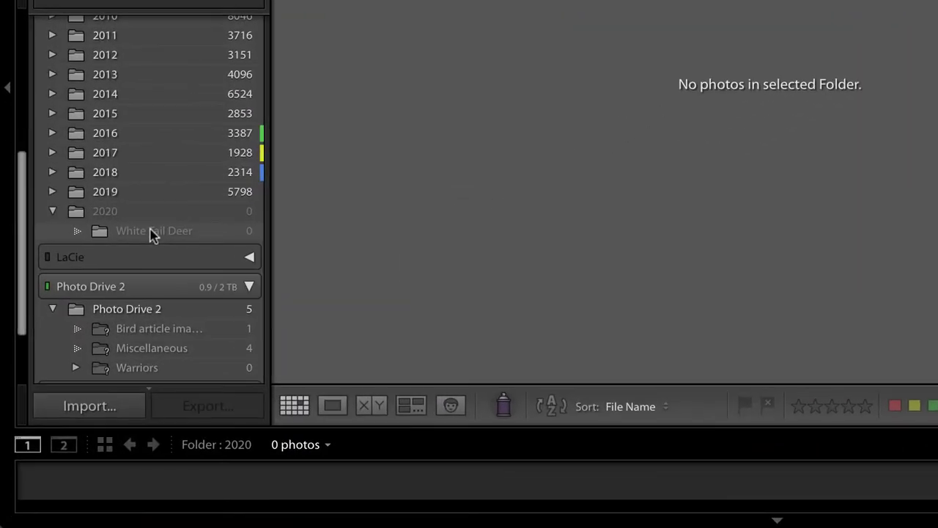
right_click(150, 233)
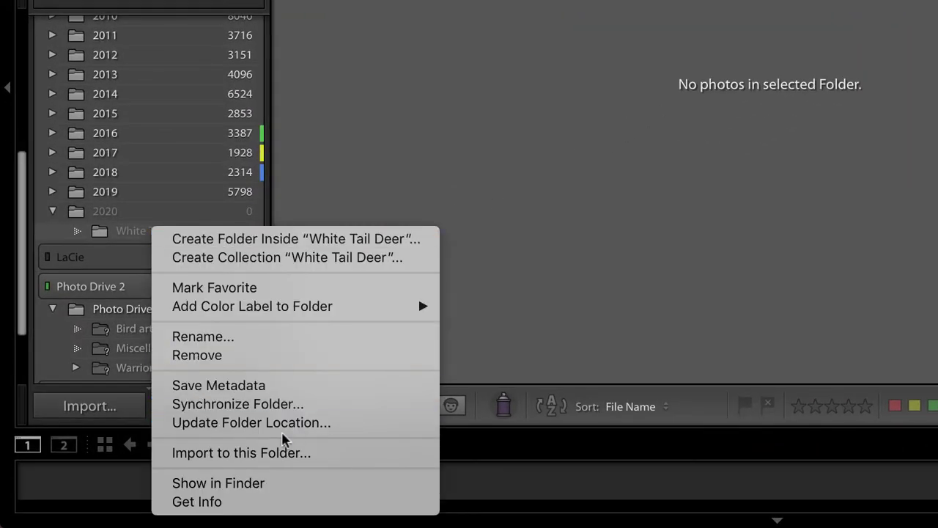
left_click(244, 452)
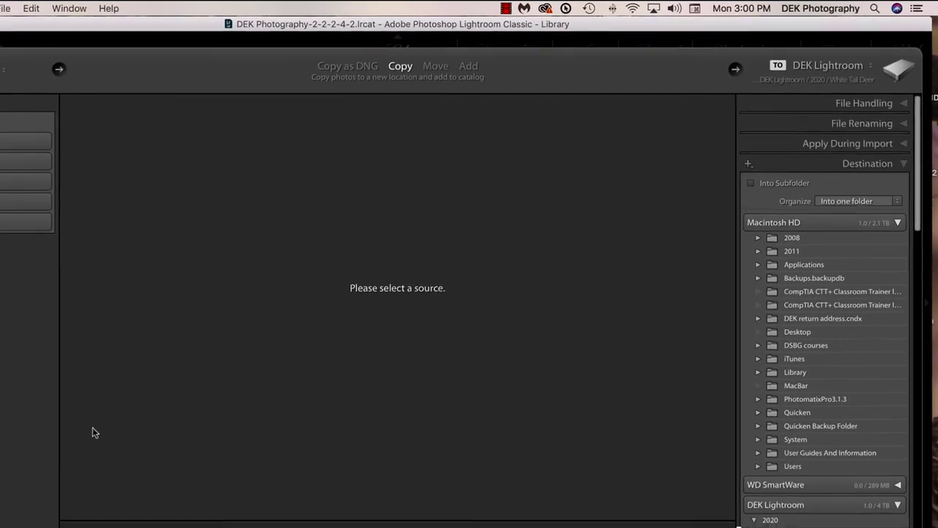
left_click(528, 7)
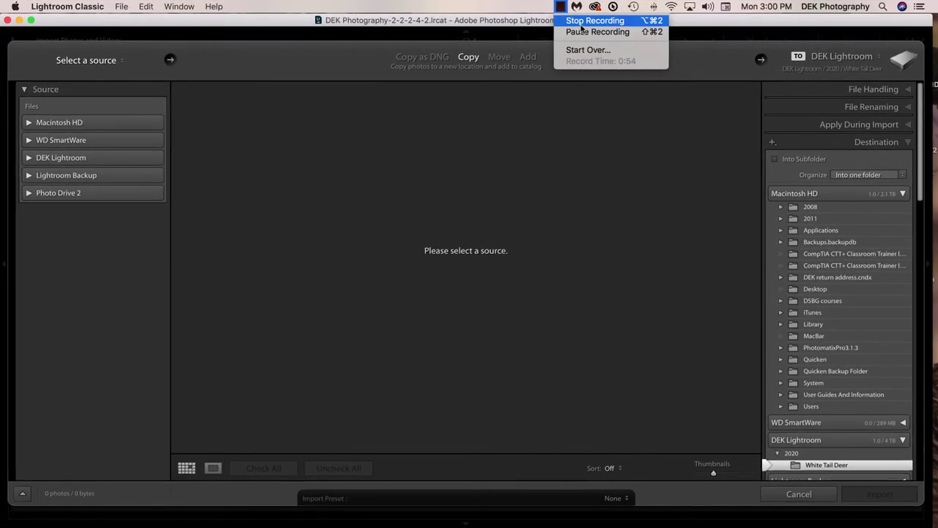
left_click(591, 20)
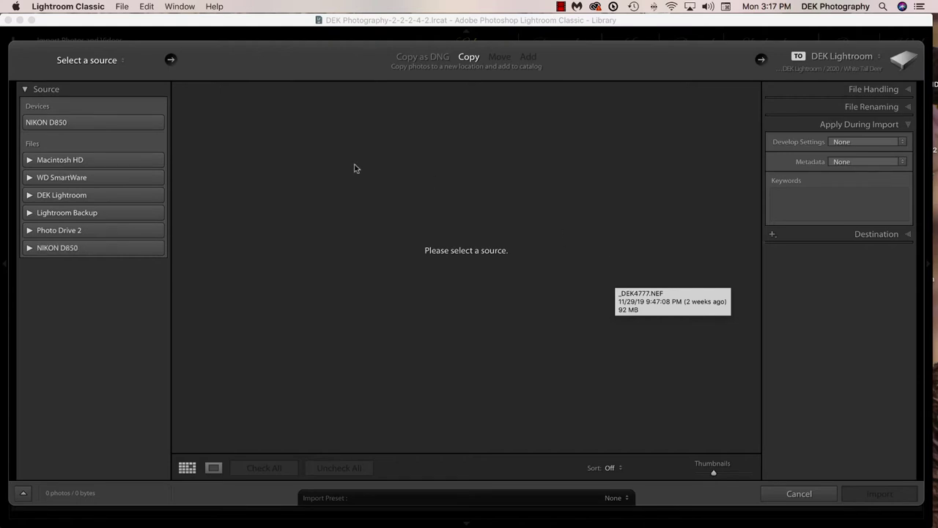
Step: Select the NIKON D850 camera as the import source and set the previews to build as Embedded & Sidecar
left_click(53, 124)
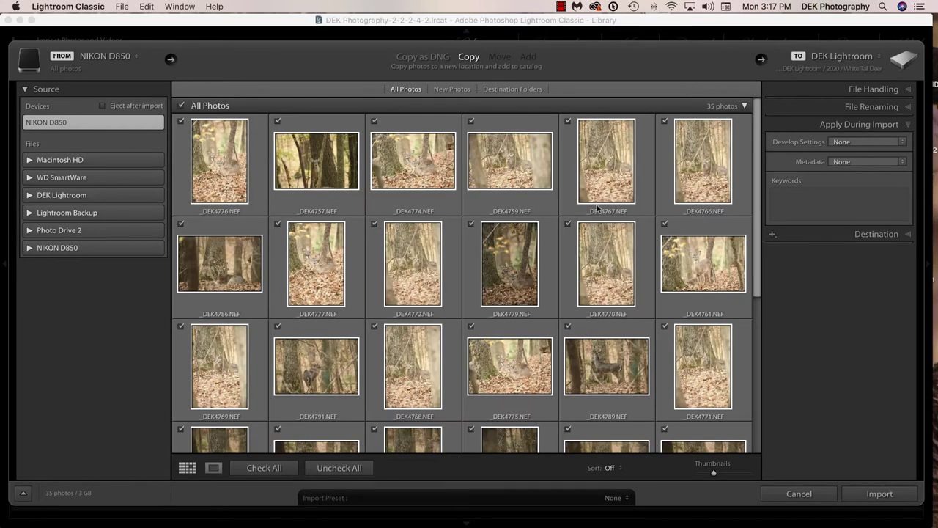
scroll(597, 208, "down", 3)
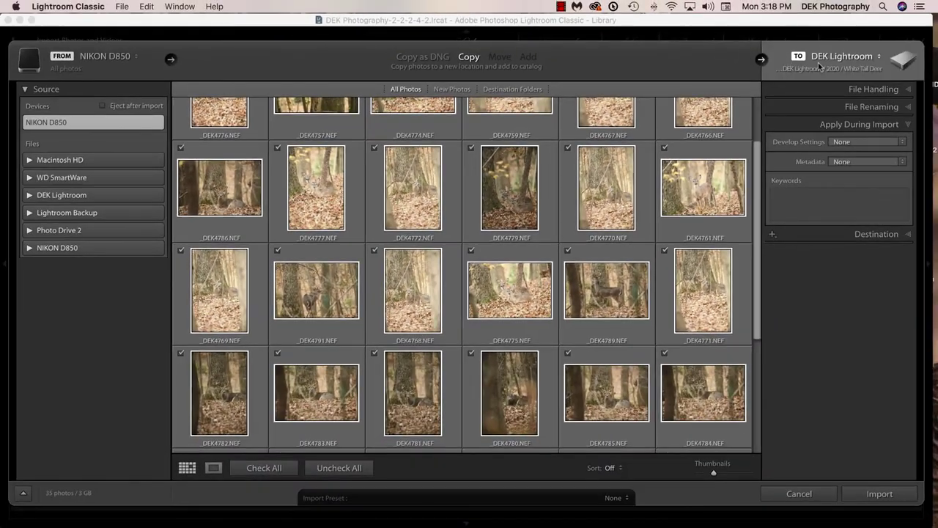
left_click(909, 90)
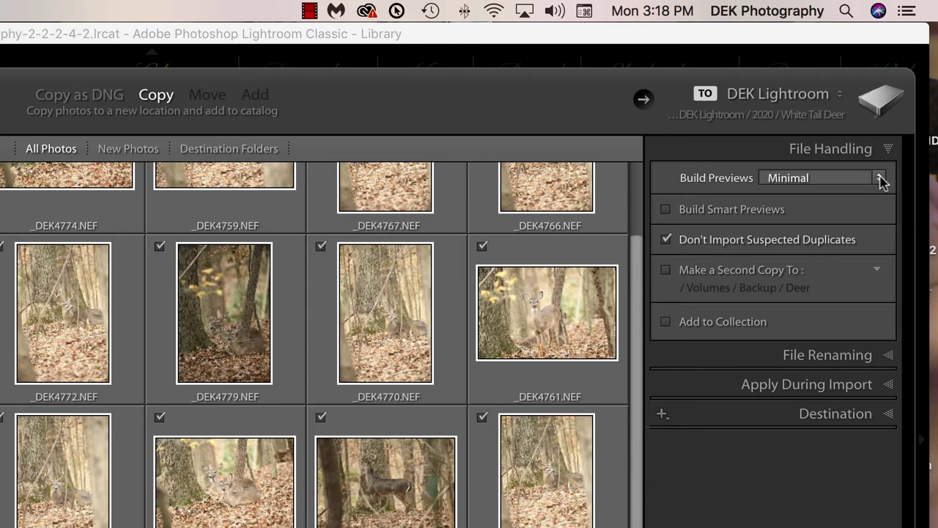
left_click(881, 182)
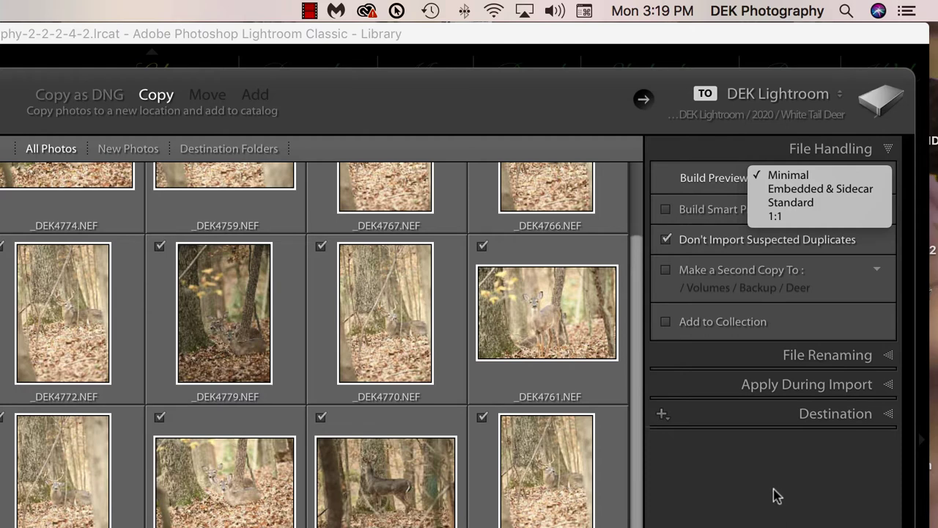
left_click(829, 189)
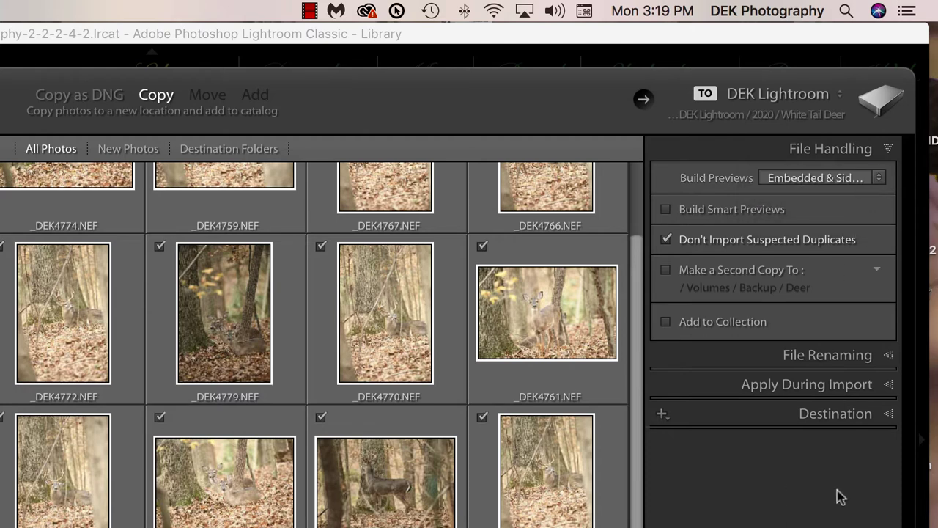
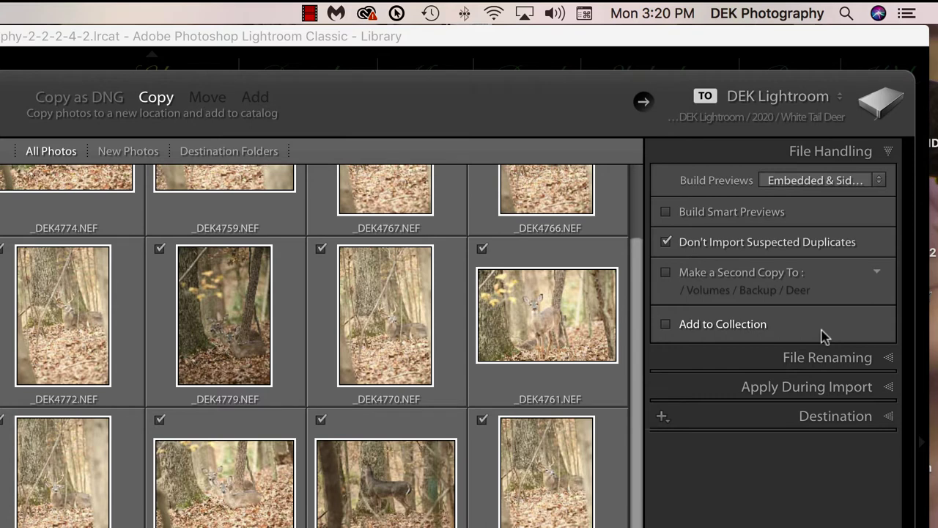
Step: Open the file renaming settings and examine the DEK filename template and its preset options in the Filename Template Editor
left_click(887, 358)
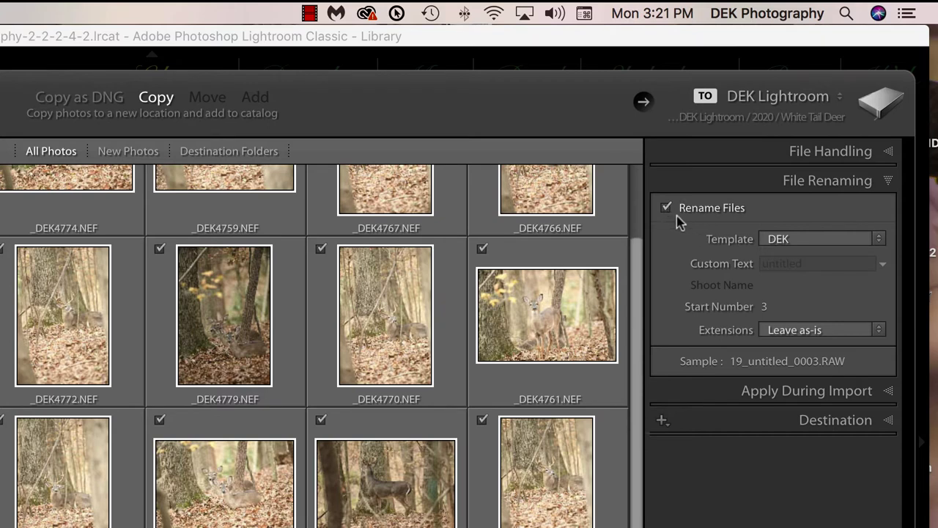
left_click(880, 239)
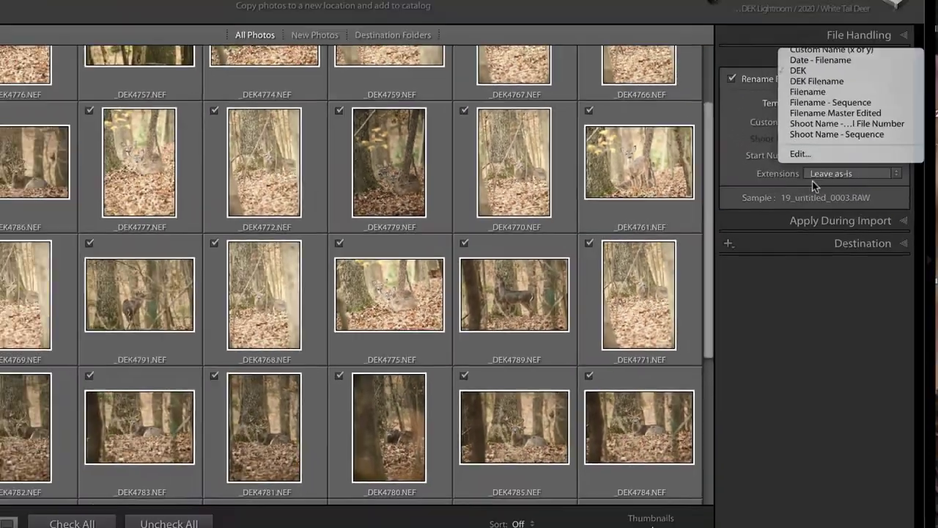
left_click(834, 222)
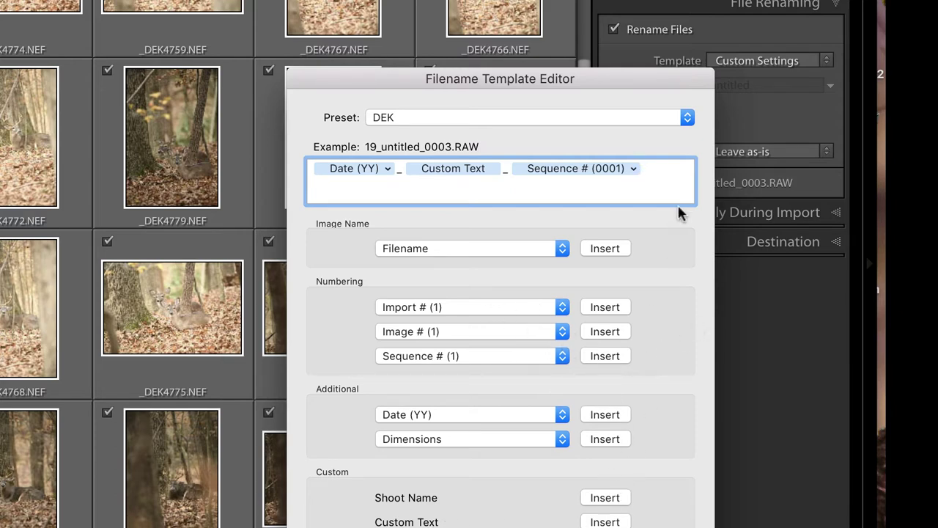
left_click(687, 119)
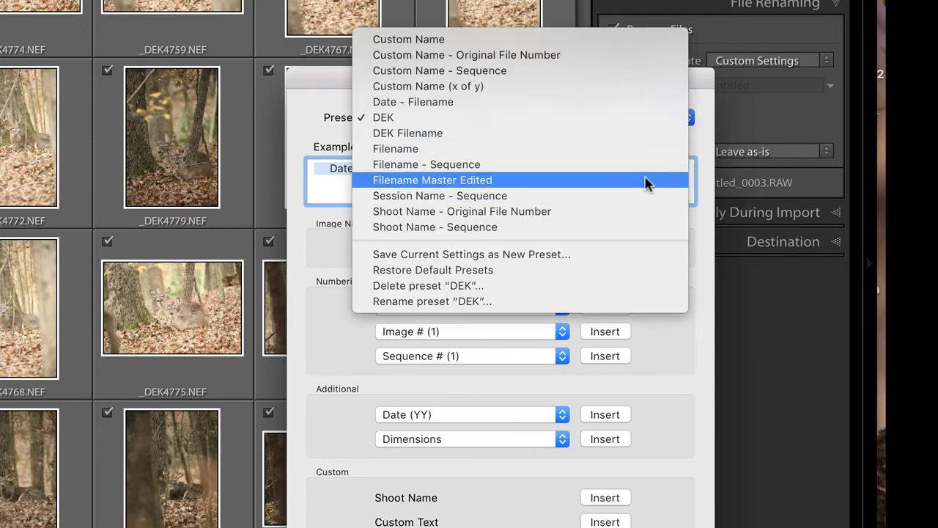
left_click(584, 255)
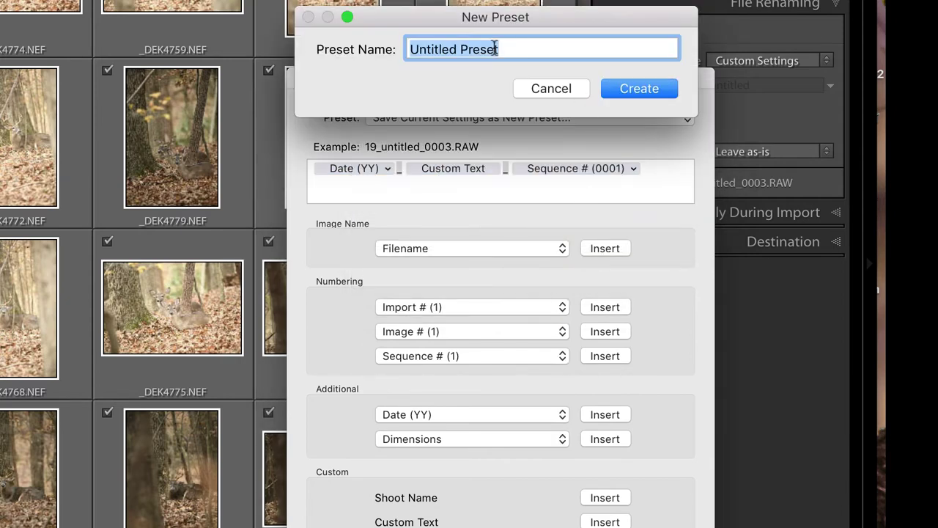
left_click(559, 89)
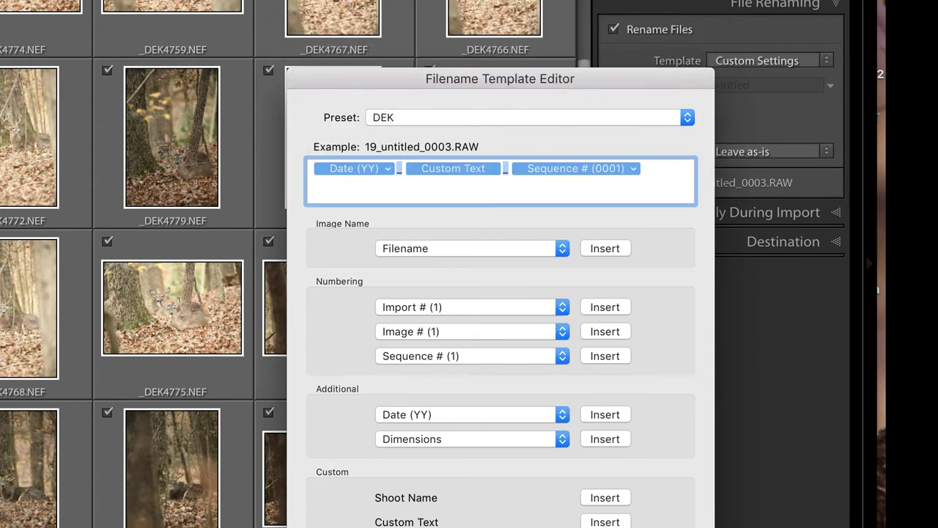
key("Return")
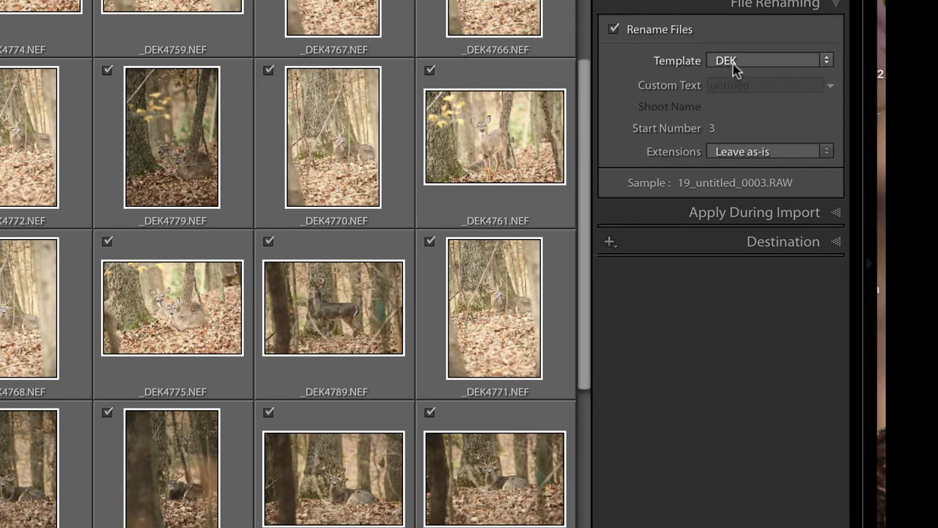
Step: Turn off file renaming and review the develop presets available during import, keeping Develop Settings at None
left_click(615, 32)
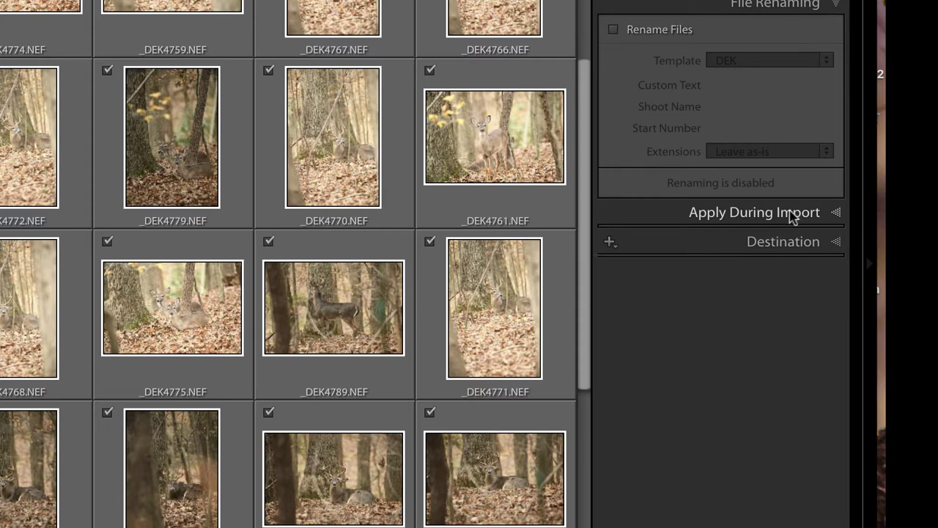
left_click(824, 214)
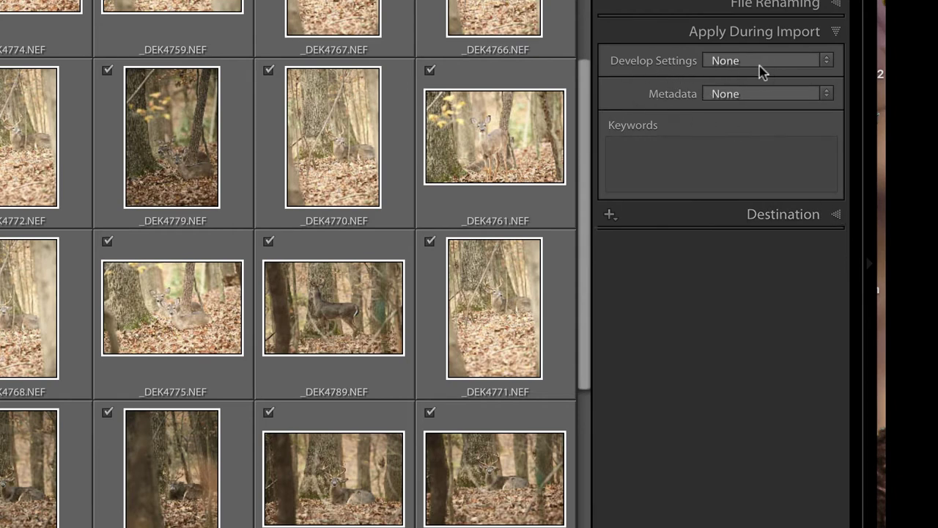
left_click(830, 62)
left_click(829, 62)
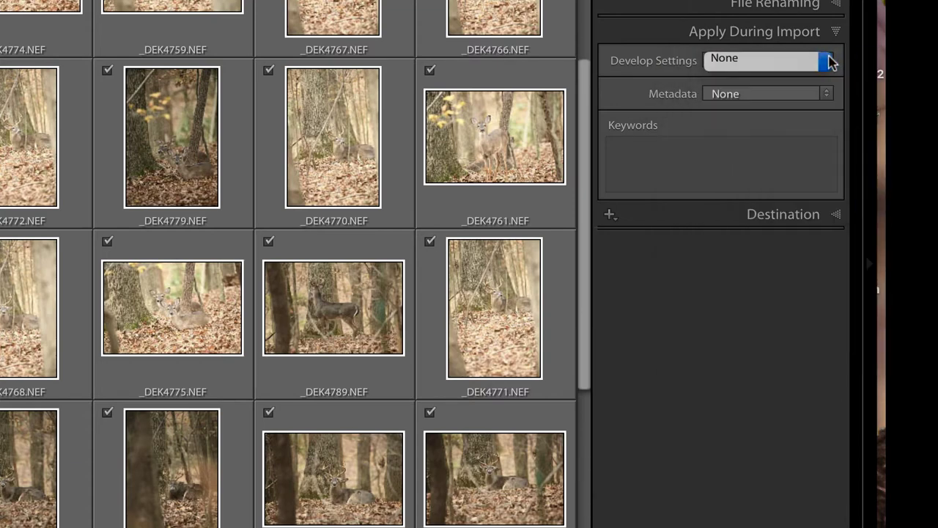
left_click(826, 62)
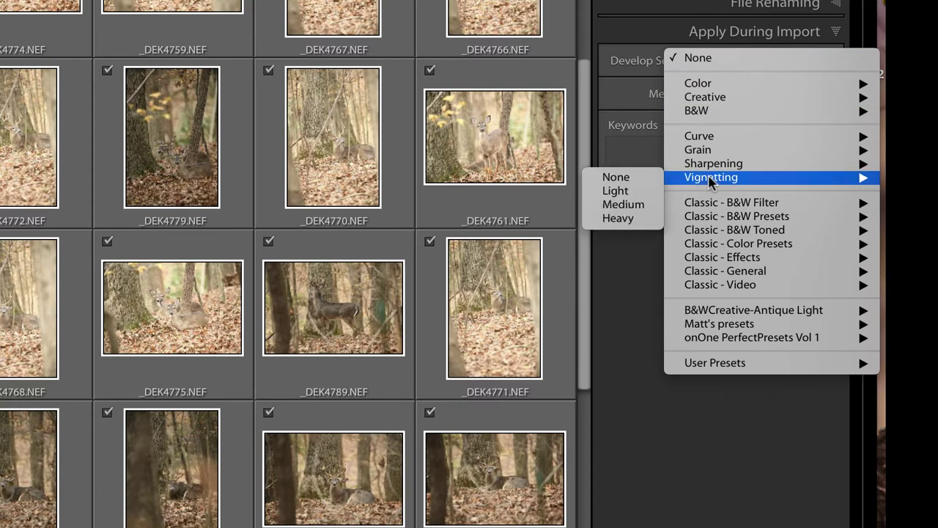
mouse_move(722, 235)
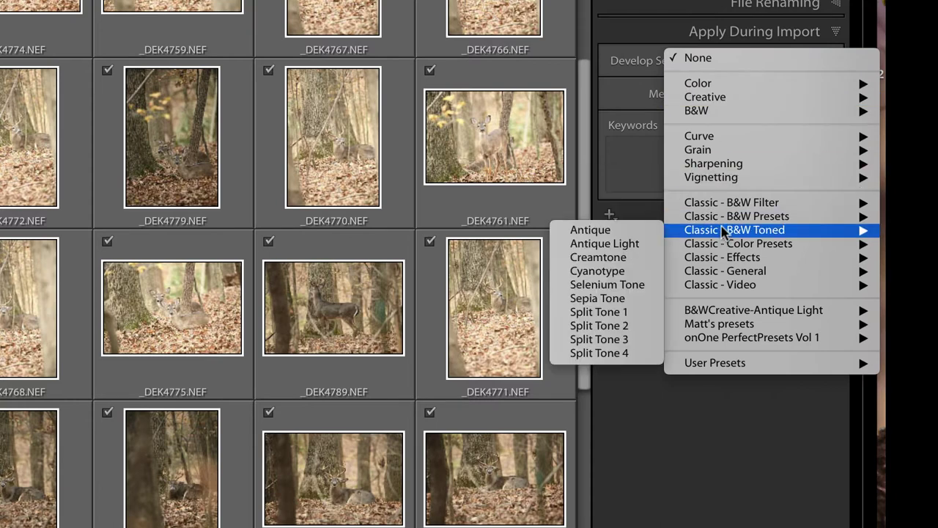
left_click(613, 93)
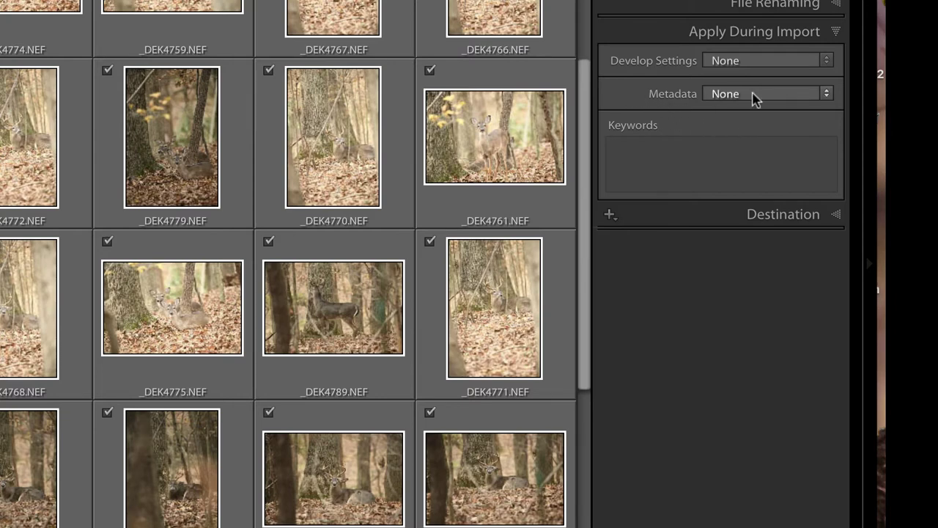
Step: Open the metadata presets for editing, load the DEK 2019 preset and bring its copyright and creator fields into view
left_click(829, 96)
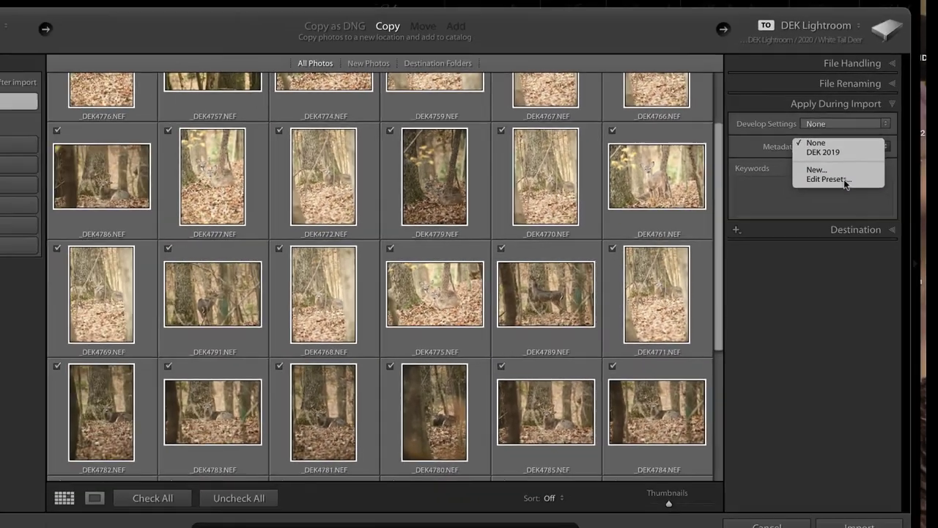
left_click(768, 145)
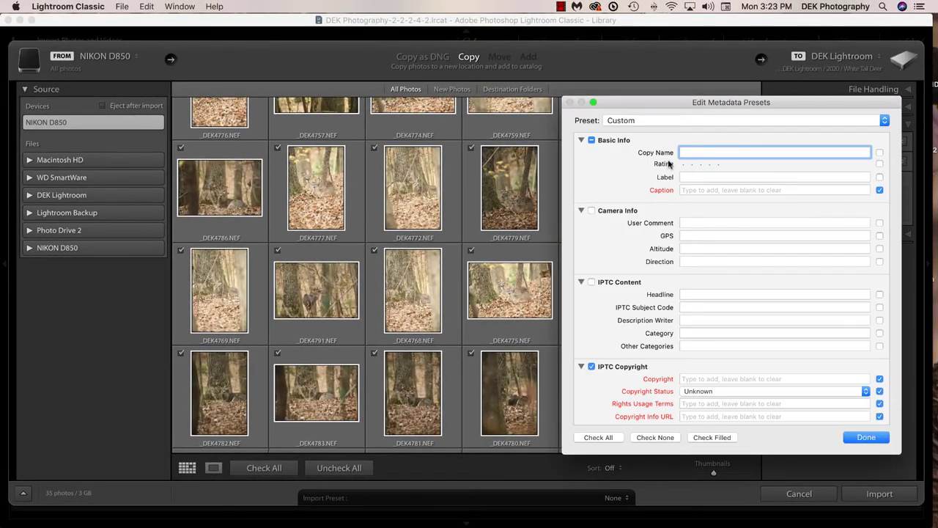
scroll(681, 219, "down", 5)
scroll(680, 218, "down", 1)
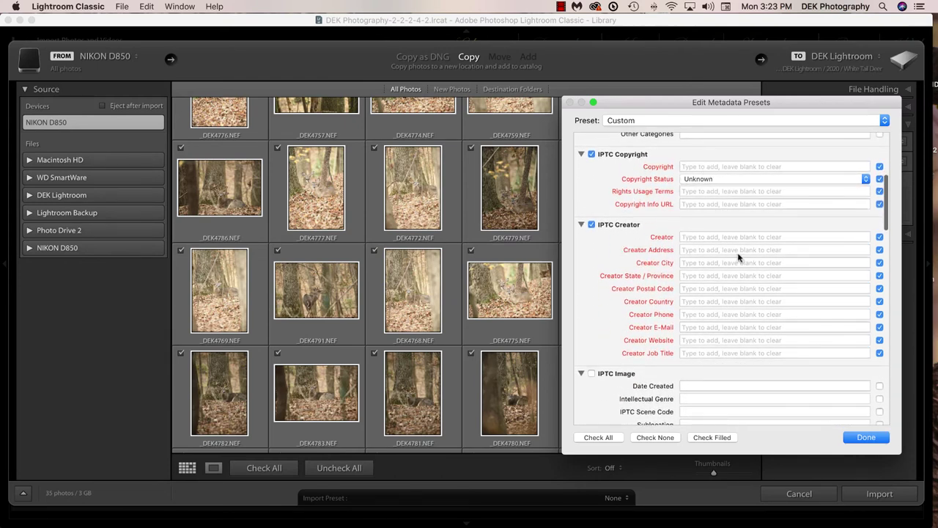
scroll(768, 235, "up", 10)
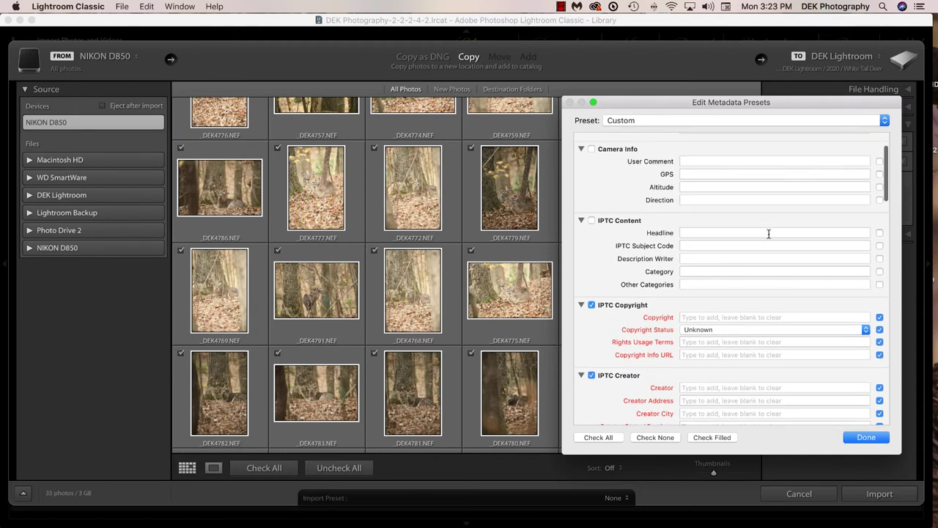
left_click(885, 120)
left_click(623, 130)
scroll(714, 290, "down", 8)
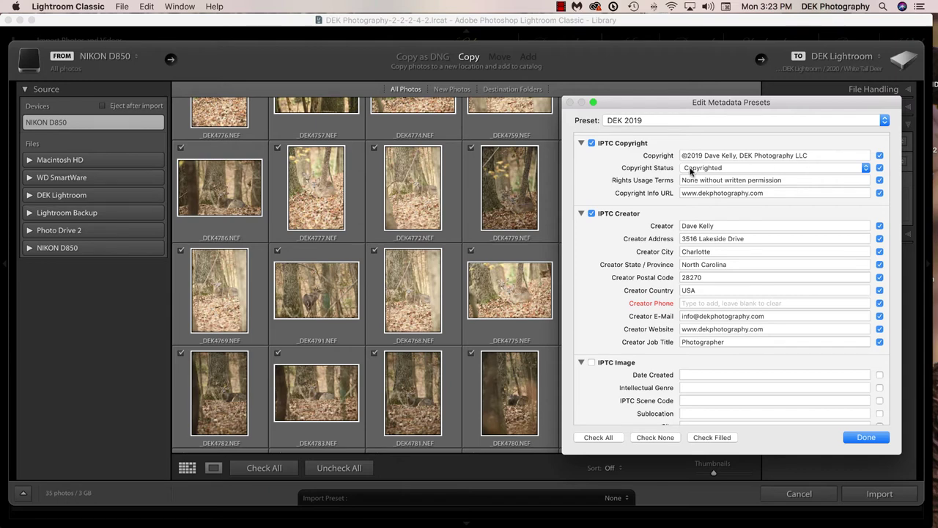
Step: Keep the preset's Copyright Status as Copyrighted and apply the DEK 2019 metadata preset to the import
left_click(866, 168)
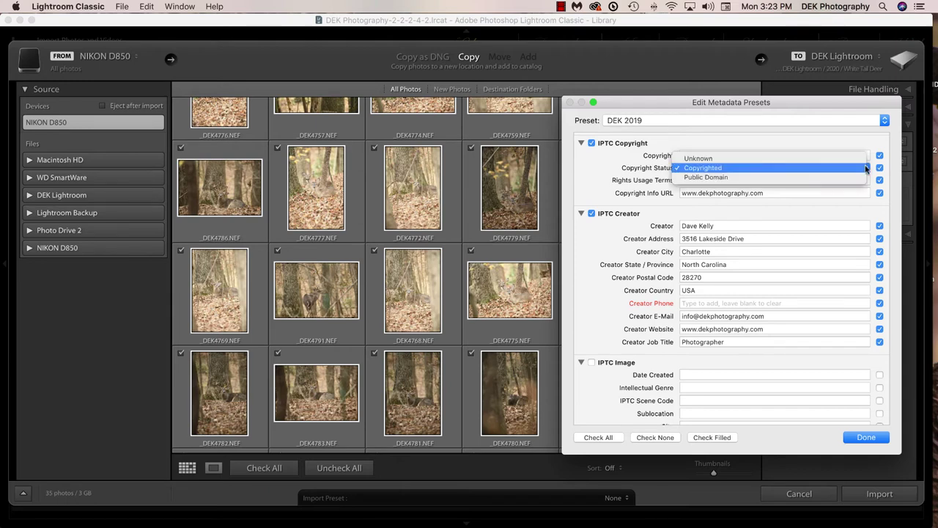
left_click(865, 168)
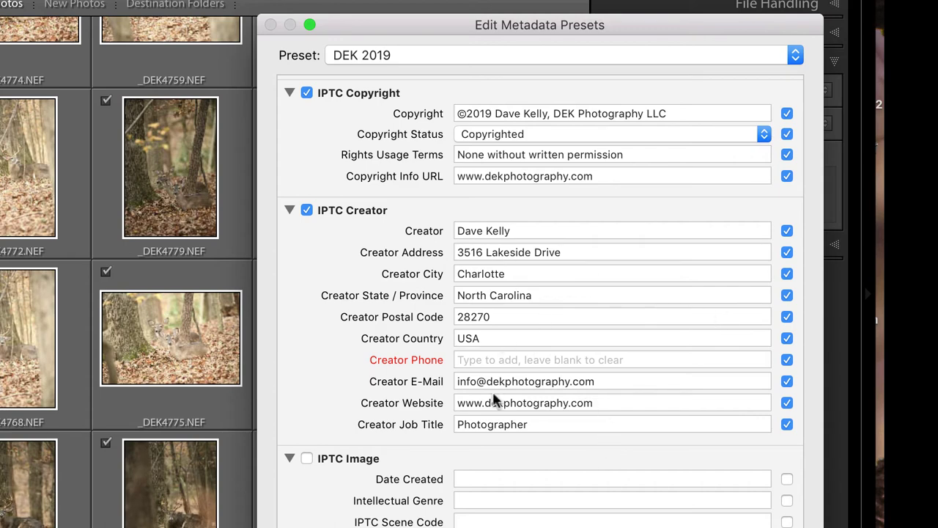
left_click(795, 56)
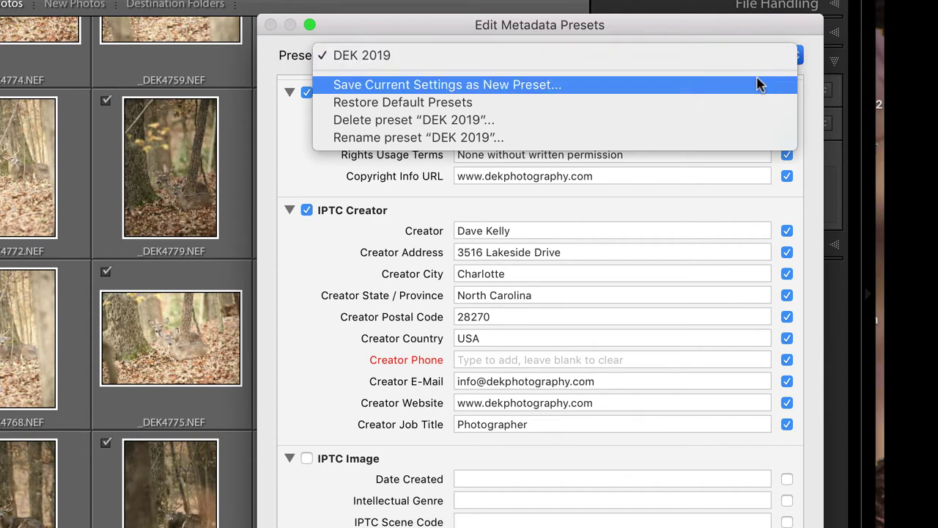
left_click(759, 53)
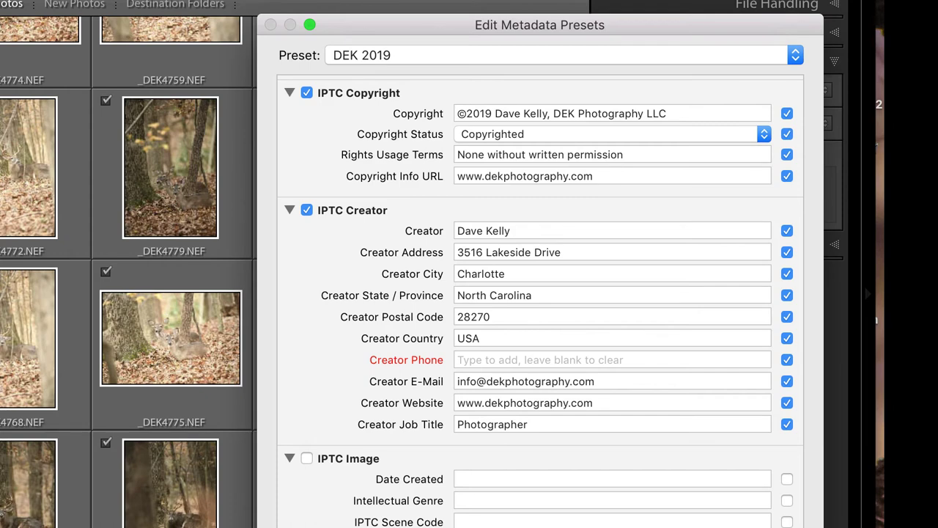
key("Return")
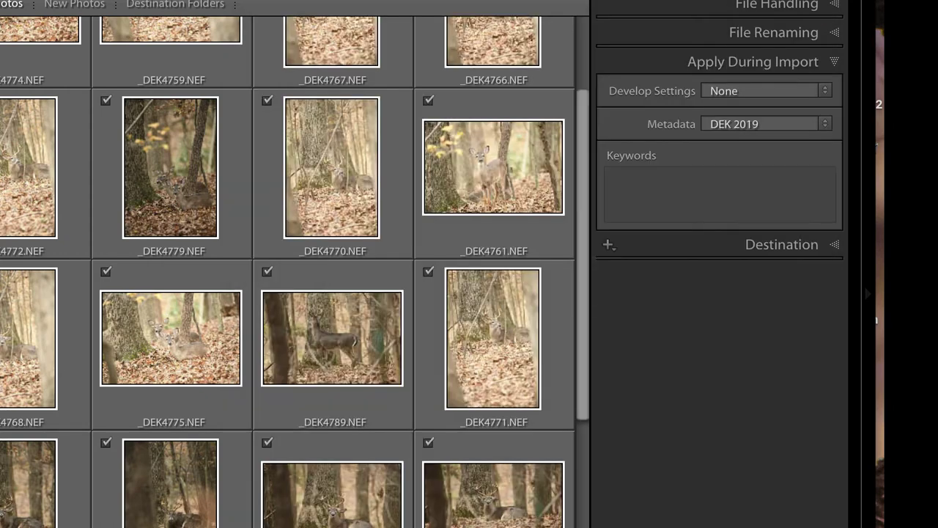
left_click(825, 125)
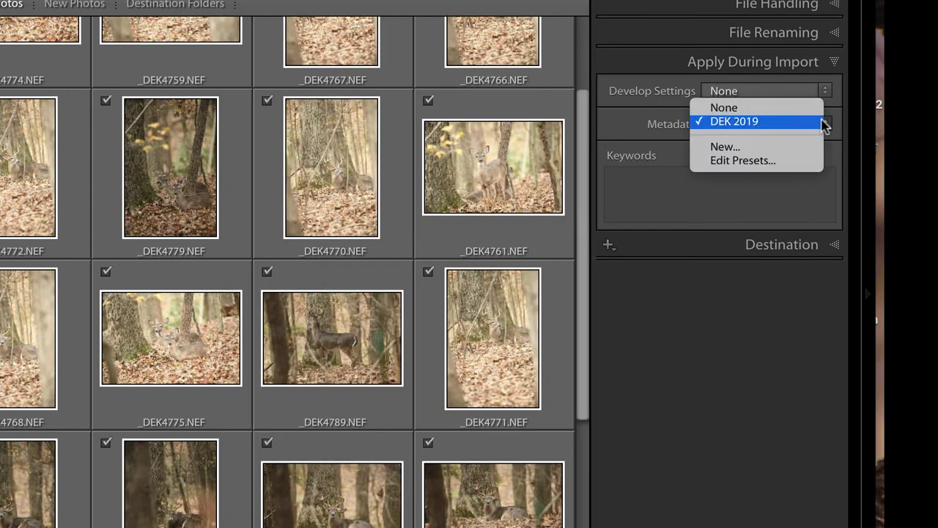
left_click(779, 345)
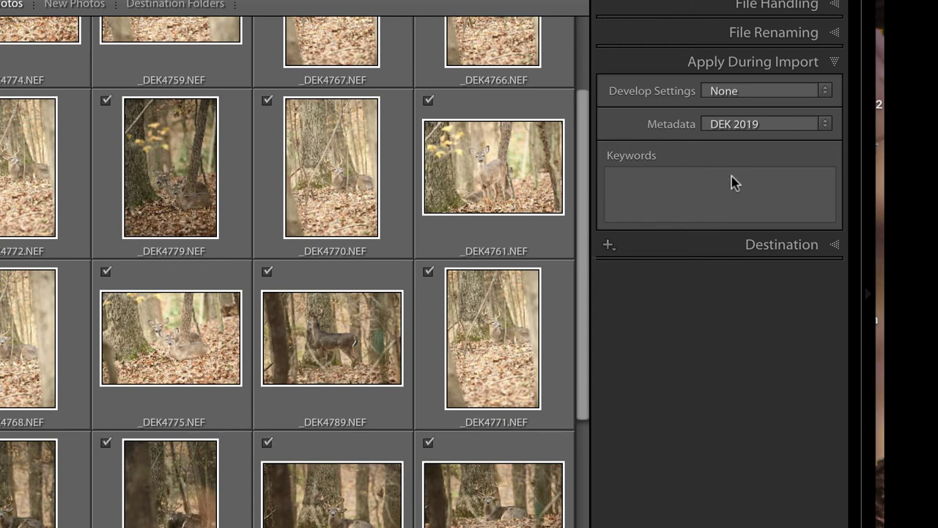
Step: Check the import destination settings for the White Tail Deer folder under 2020 and the Into one folder organization
left_click(835, 246)
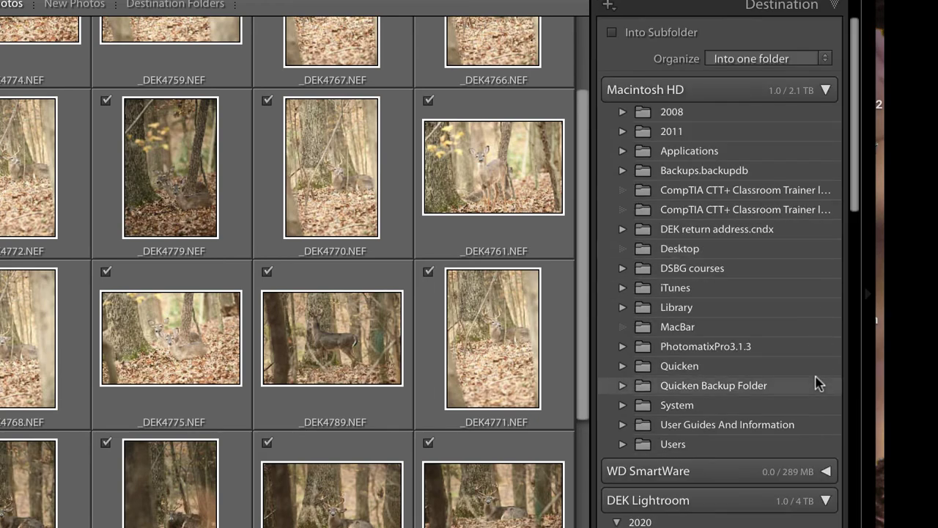
scroll(795, 440, "down", 5)
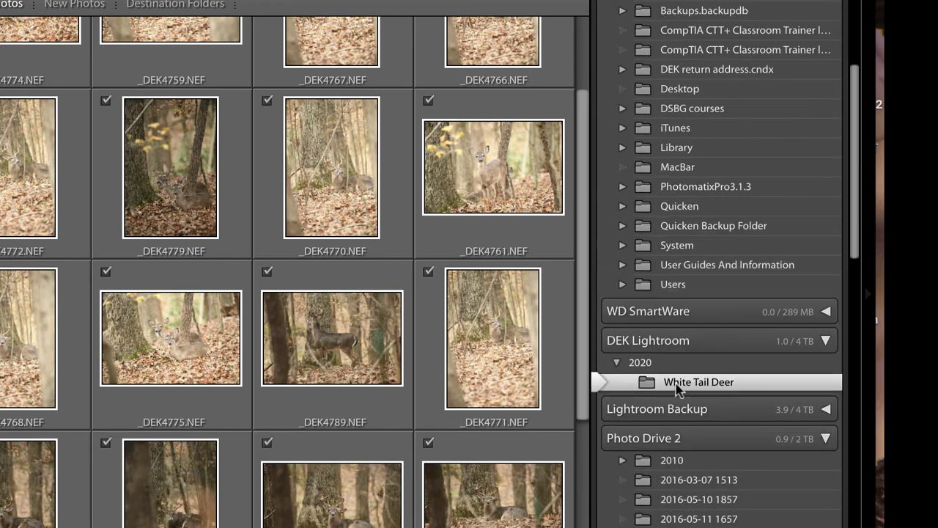
scroll(740, 358, "up", 8)
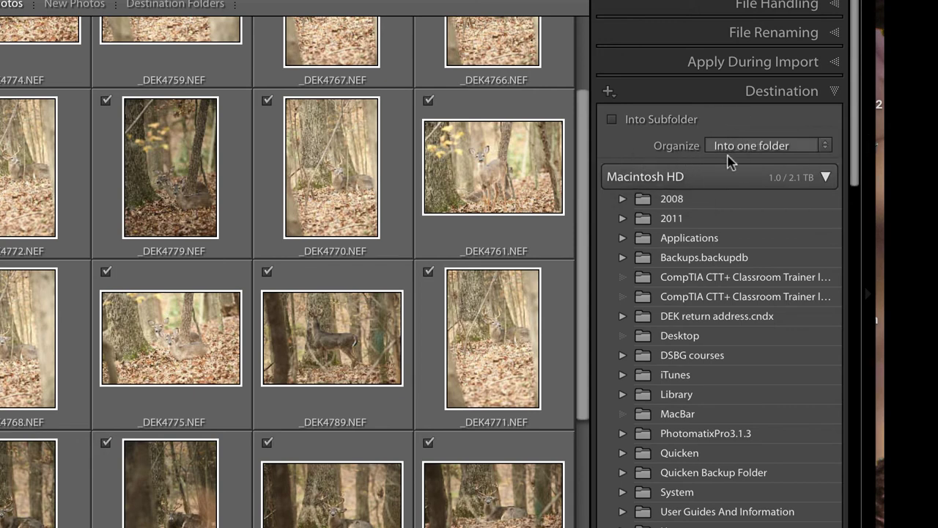
left_click(824, 147)
left_click(825, 145)
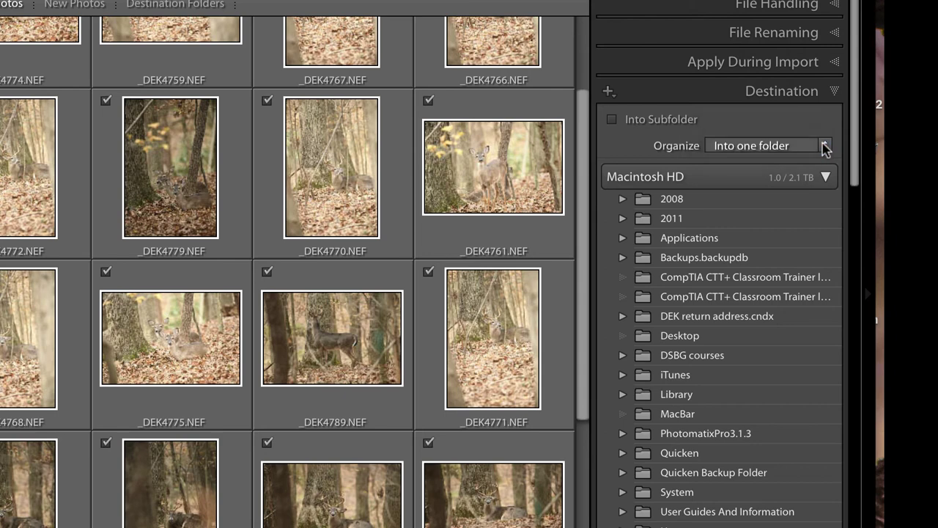
left_click(825, 147)
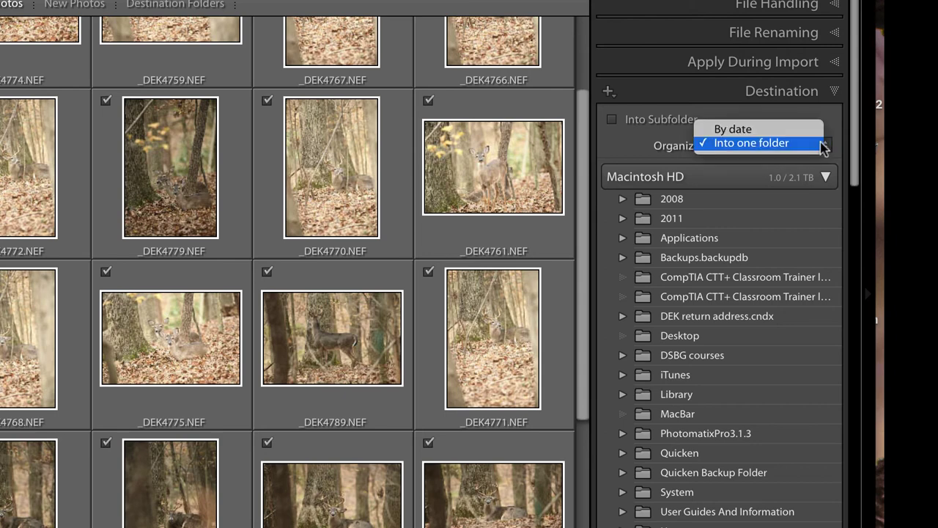
left_click(616, 152)
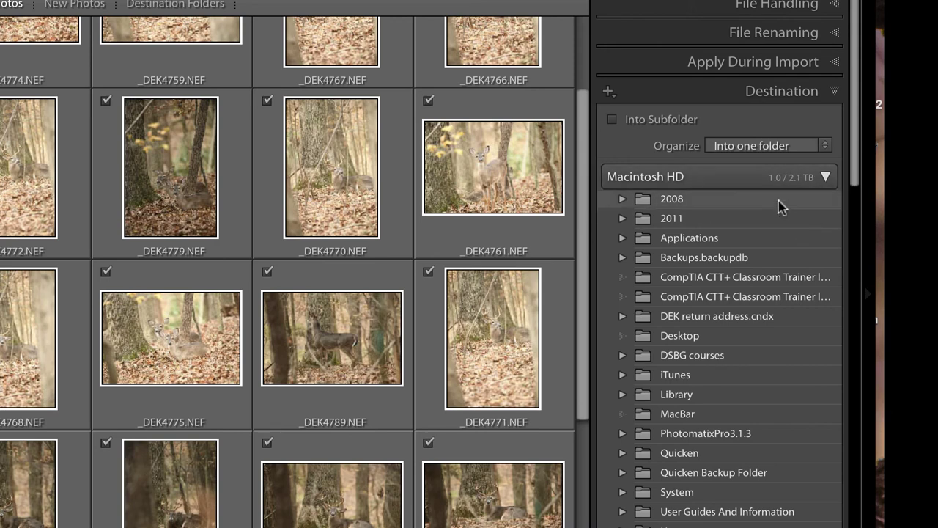
scroll(784, 200, "down", 8)
scroll(638, 348, "down", 2)
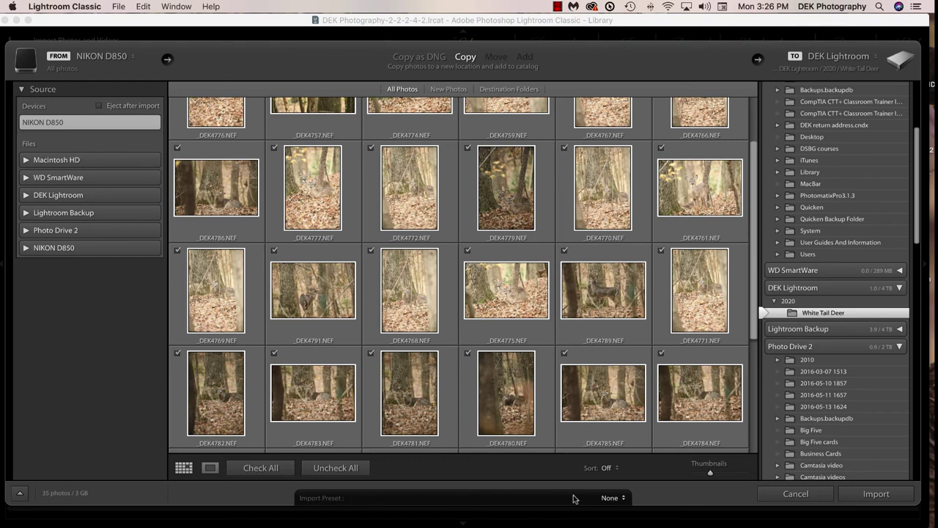
Step: Save the current import settings as a new import preset named White Tail Deer
left_click(623, 499)
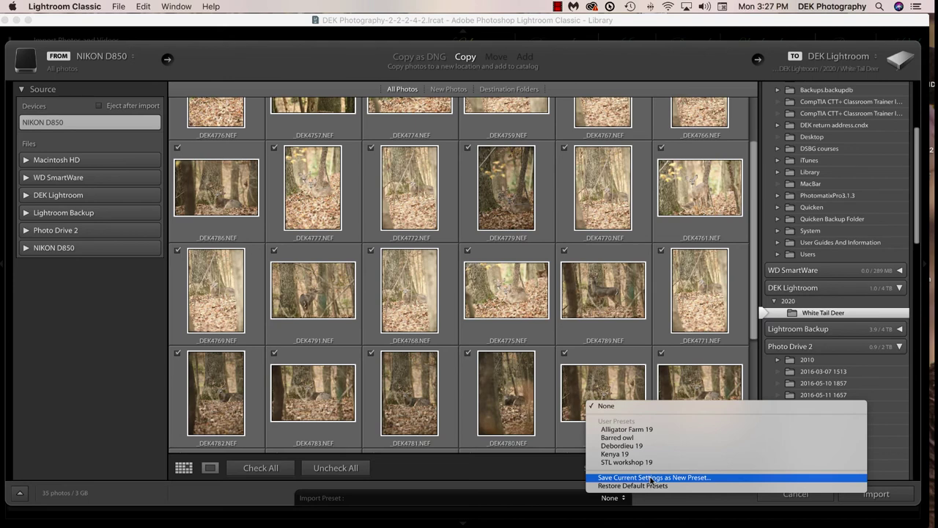
left_click(650, 479)
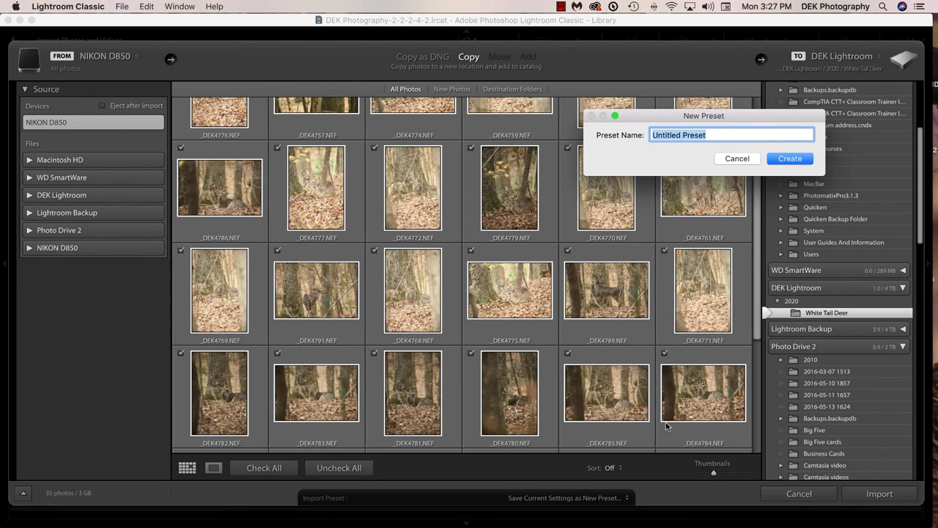
type("White")
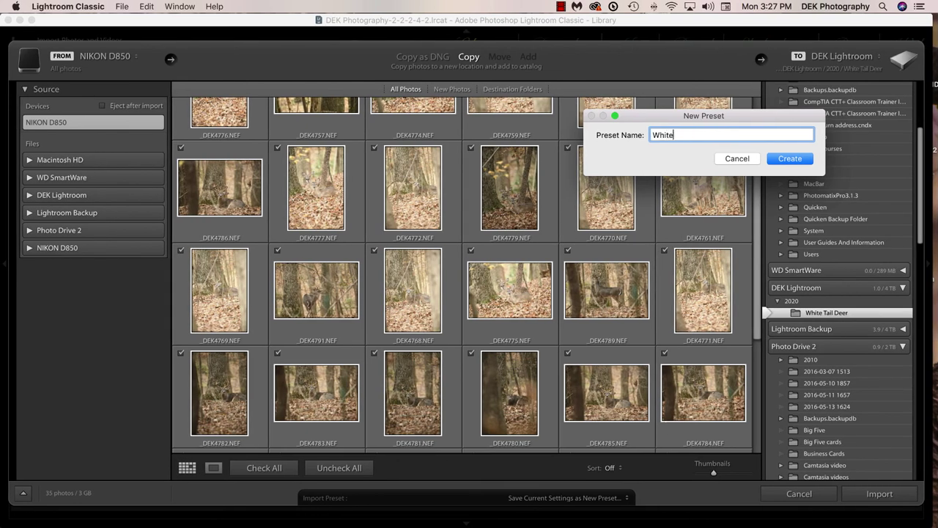
type(" Tail Deer")
left_click(788, 159)
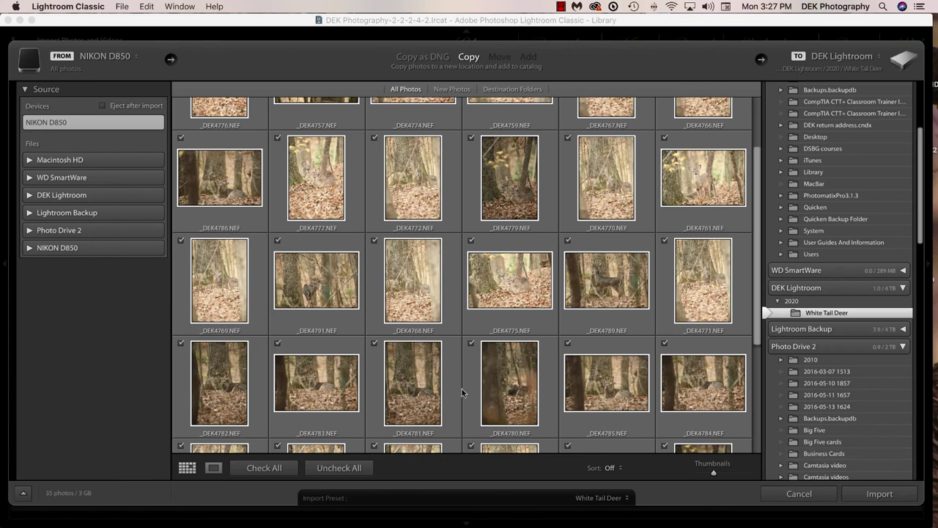
Step: Uncheck all photos, check only _DEK4781.NEF and the standing buck photo _DEK4790.NEF, and import those two
left_click(415, 389)
scroll(381, 411, "down", 2)
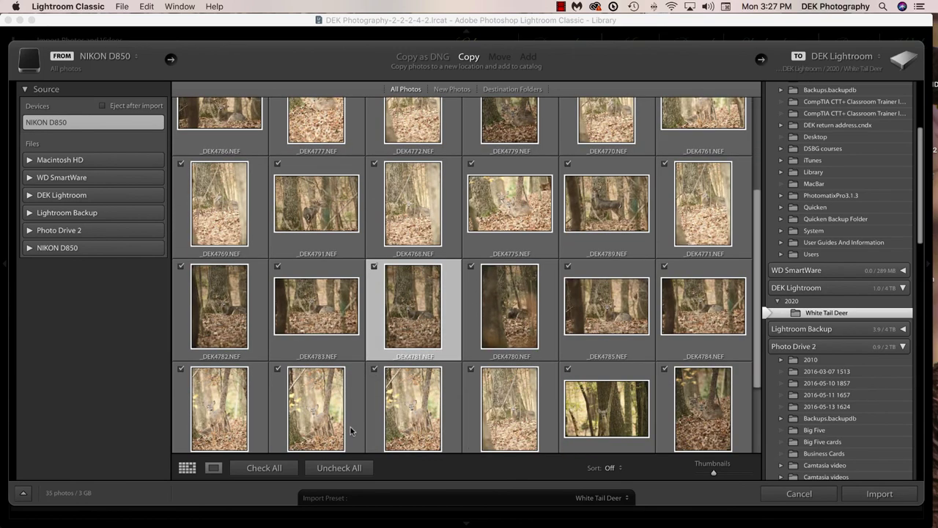
left_click(340, 466)
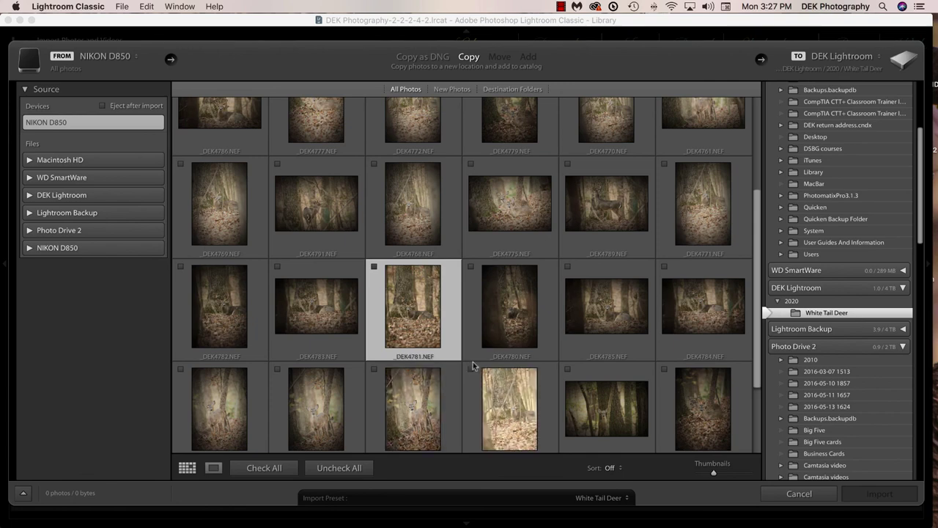
scroll(585, 362, "down", 3)
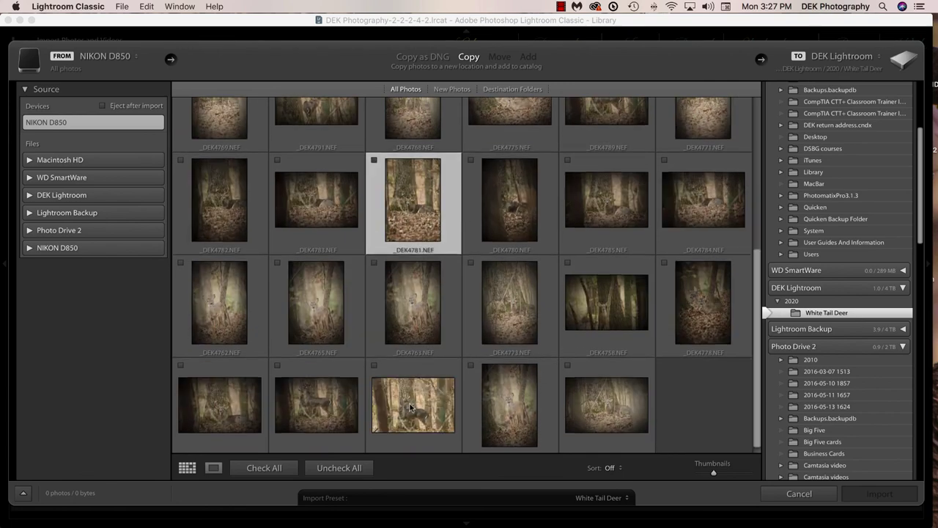
left_click(411, 407, "super")
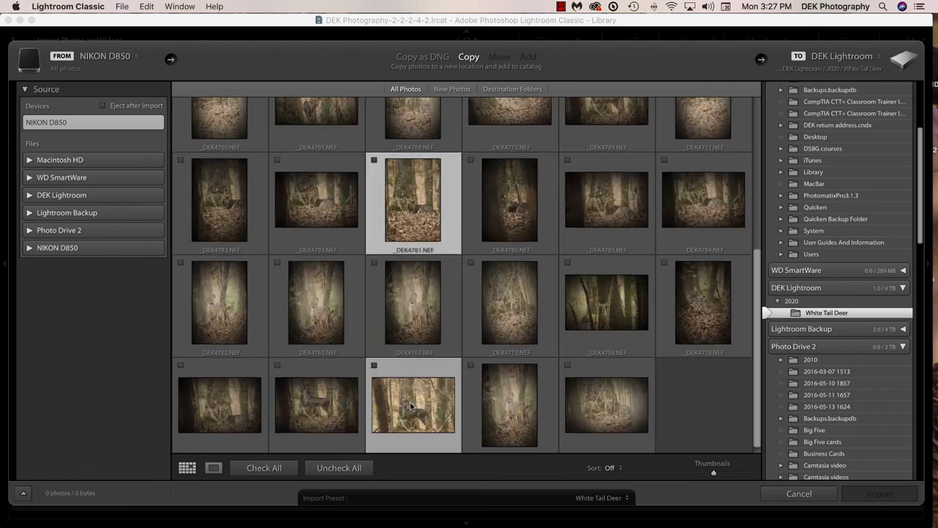
left_click(374, 163)
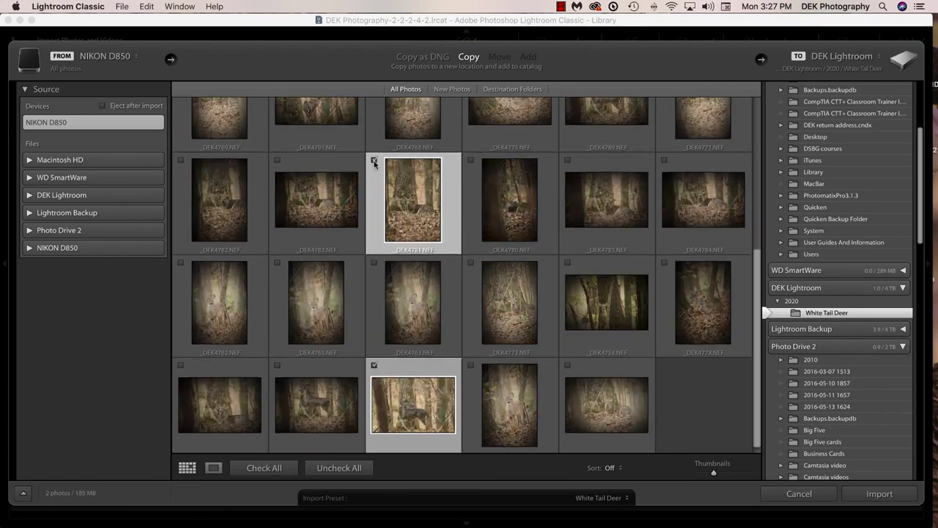
left_click(887, 493)
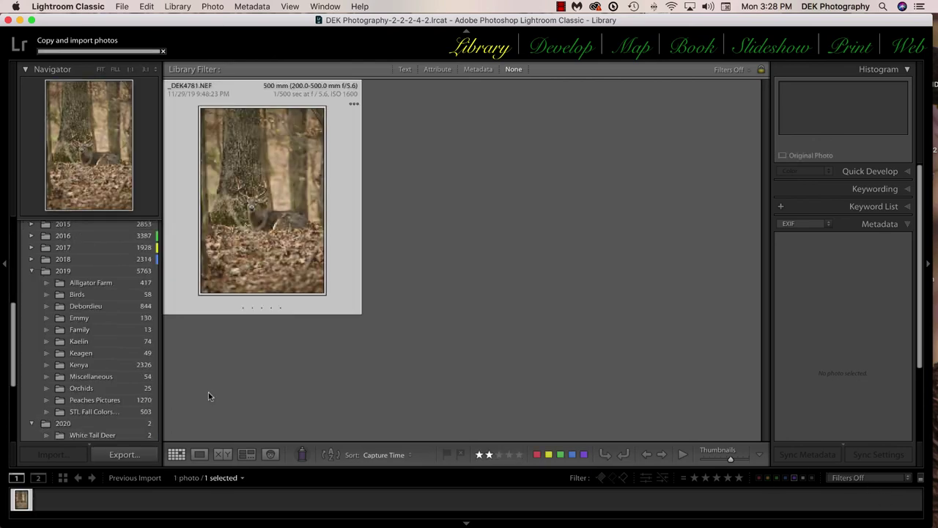
scroll(110, 345, "down", 5)
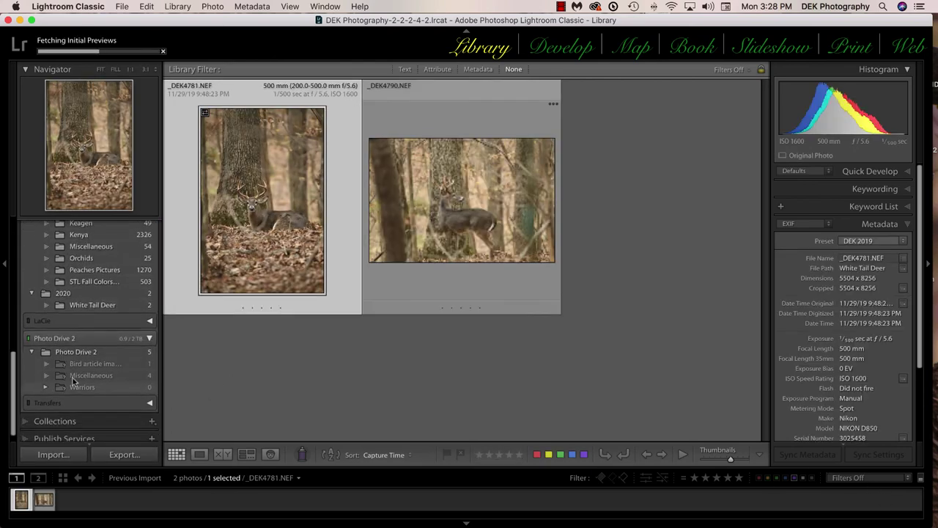